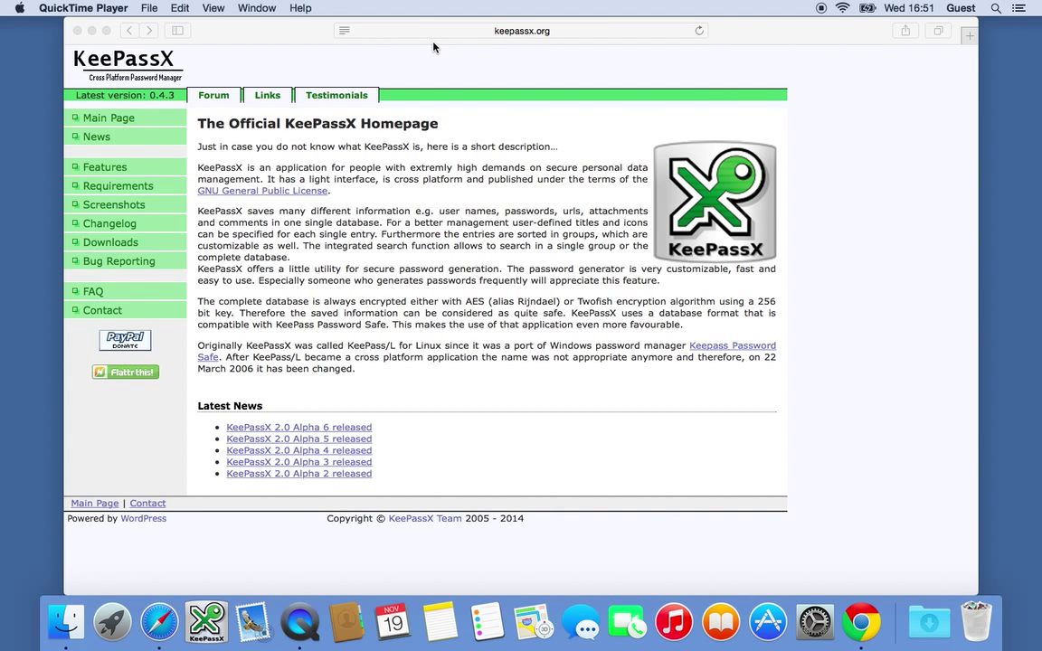
Open the KeePassX Downloads page listing the Mac OS X v0.4.3 package
{"action": "left_click", "coordinate": [119, 246]}
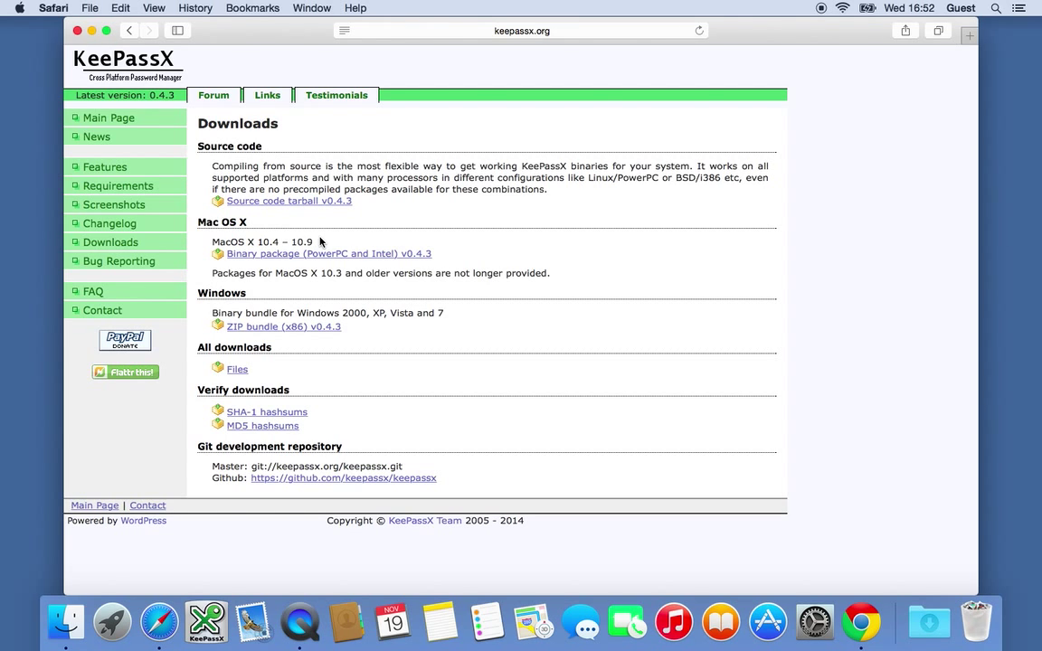
Close the Safari and Finder Documents windows, then launch KeePassX from the Dock
{"action": "left_click", "coordinate": [77, 30]}
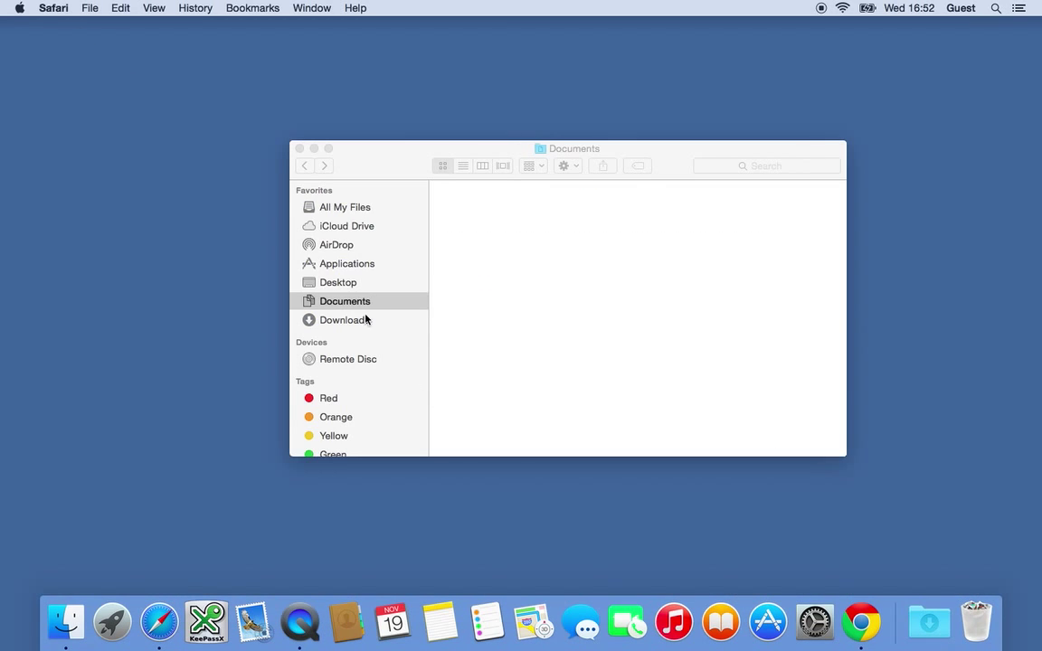
{"action": "left_click", "coordinate": [299, 148]}
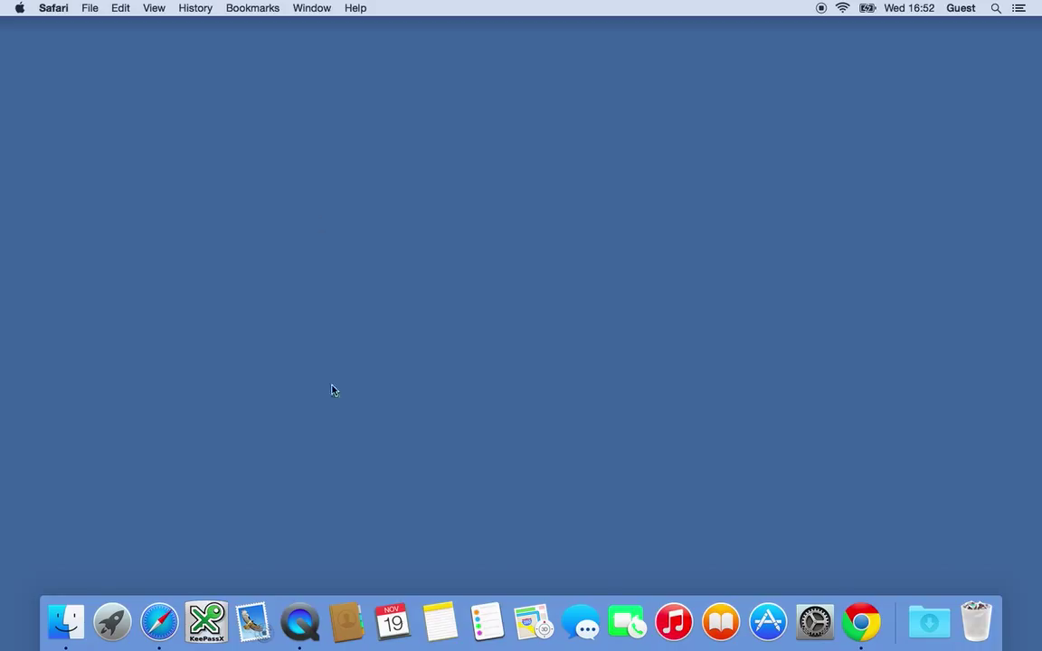
{"action": "left_click", "coordinate": [205, 622]}
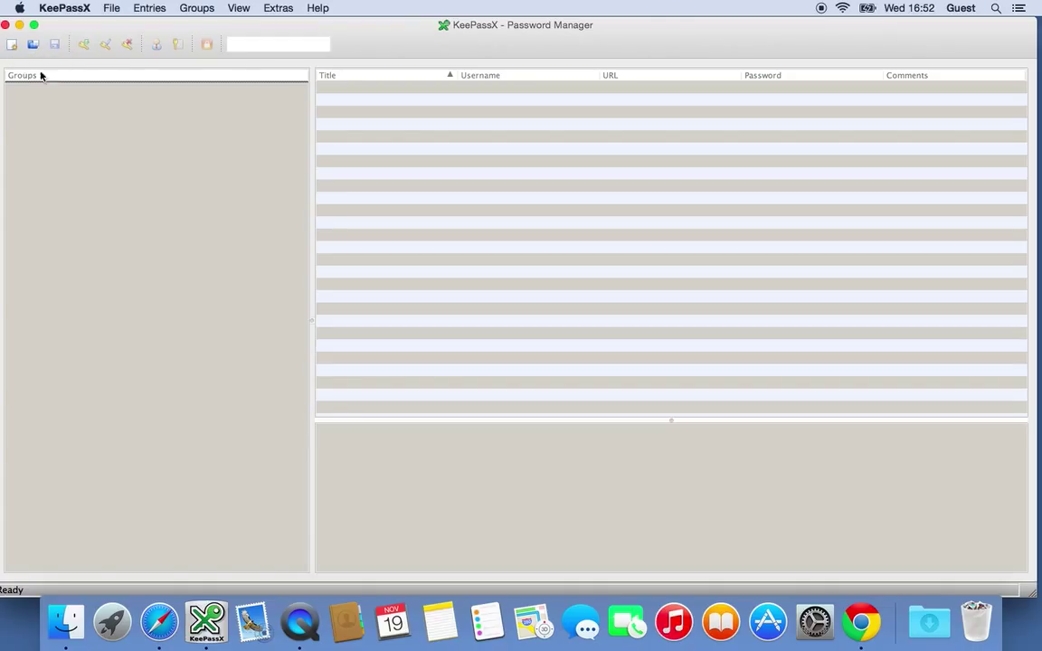
Create a new KeePassX database, bringing up the Set Master Key dialog
{"action": "left_click", "coordinate": [12, 46]}
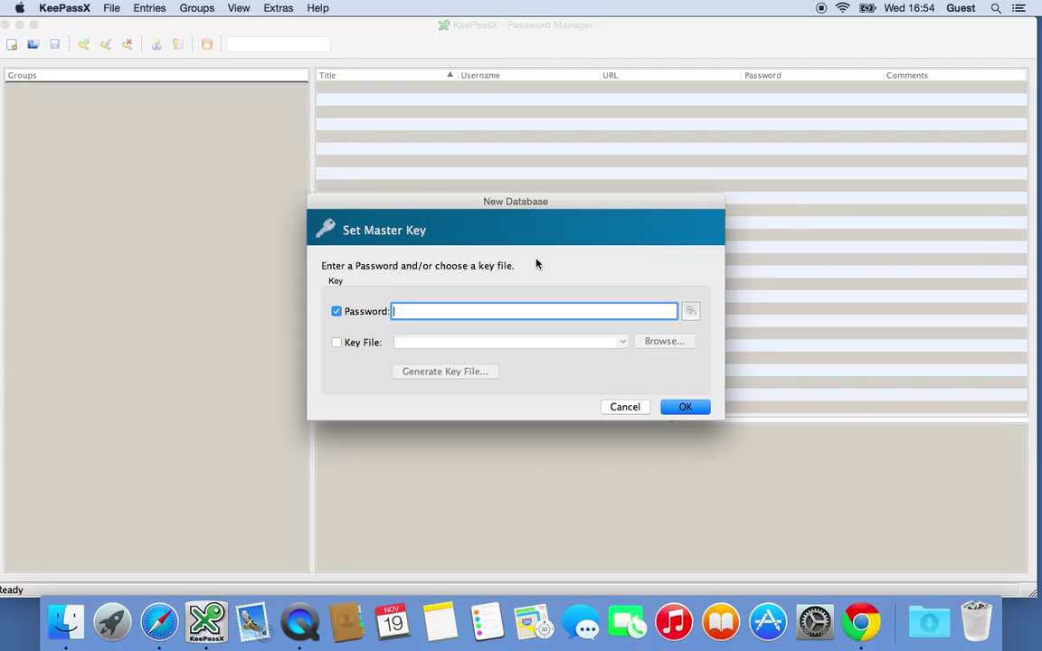
Enter a master password and enable the Key File option
{"action": "type", "text": "••••••••"}
{"action": "left_click", "coordinate": [358, 346]}
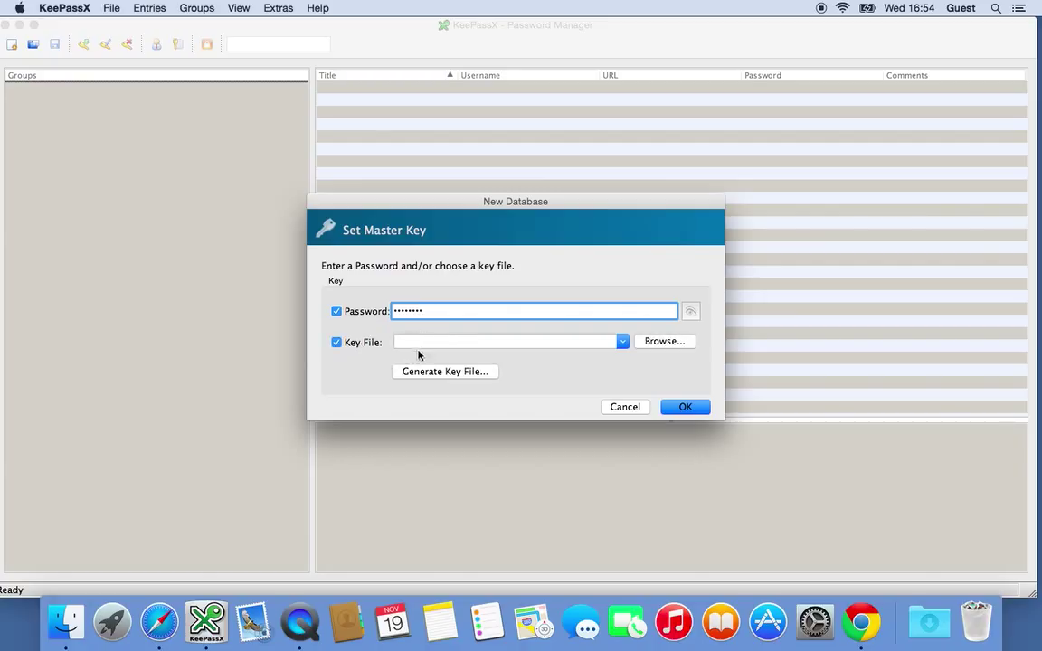
Generate a new key file and name it family-notes
{"action": "left_click", "coordinate": [434, 373]}
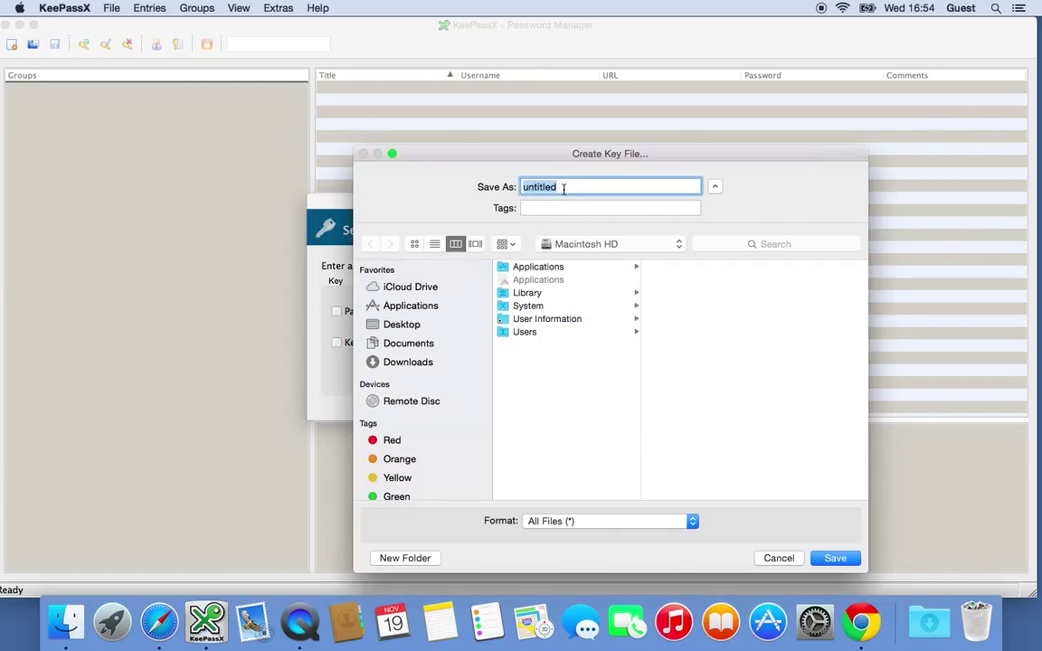
{"action": "type", "text": "keyfile"}
{"action": "key", "text": "BackSpace"}
{"action": "key", "text": "BackSpace"}
{"action": "key", "text": "BackSpace"}
{"action": "key", "text": "BackSpace"}
{"action": "key", "text": "BackSpace"}
{"action": "key", "text": "BackSpace"}
{"action": "key", "text": "BackSpace"}
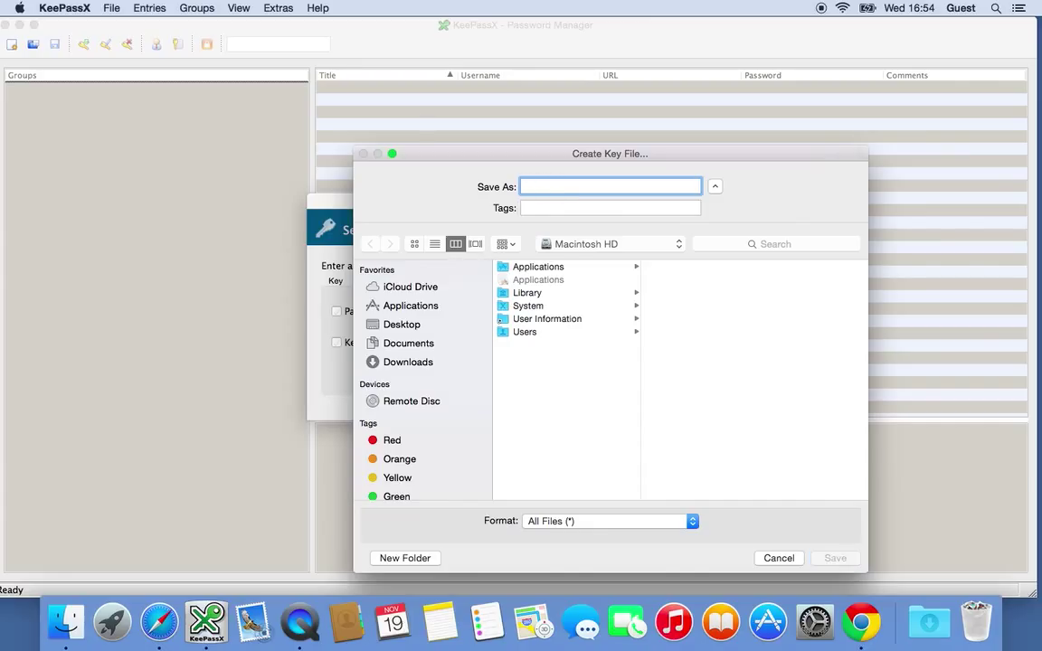
{"action": "type", "text": "family"}
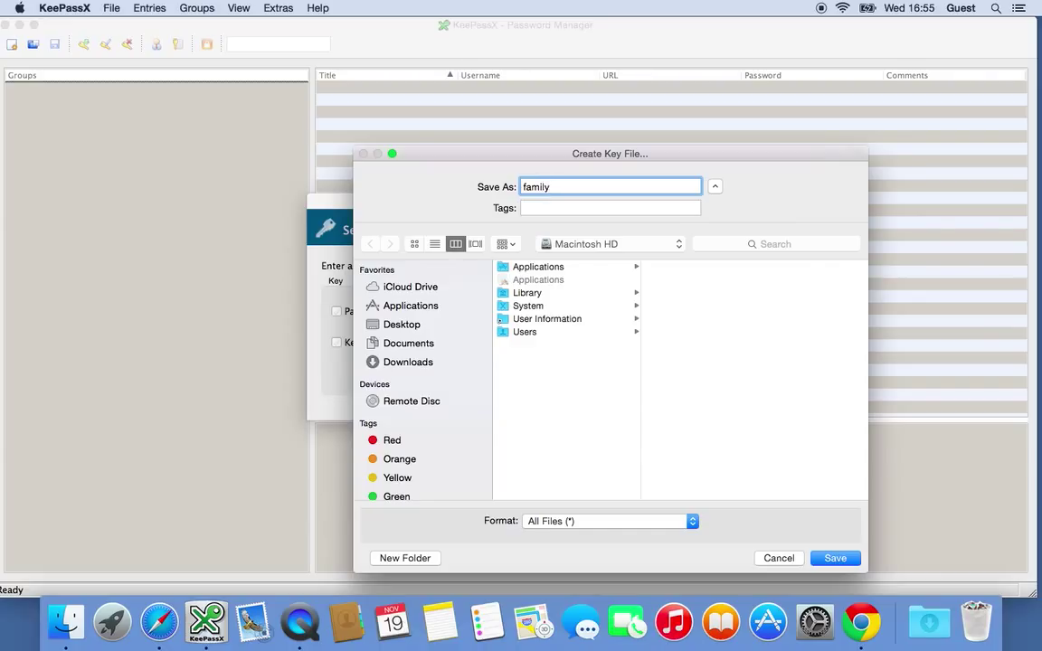
{"action": "type", "text": "-notes"}
Create a _trashed_data folder inside Documents to hold the key file
{"action": "left_click", "coordinate": [417, 345]}
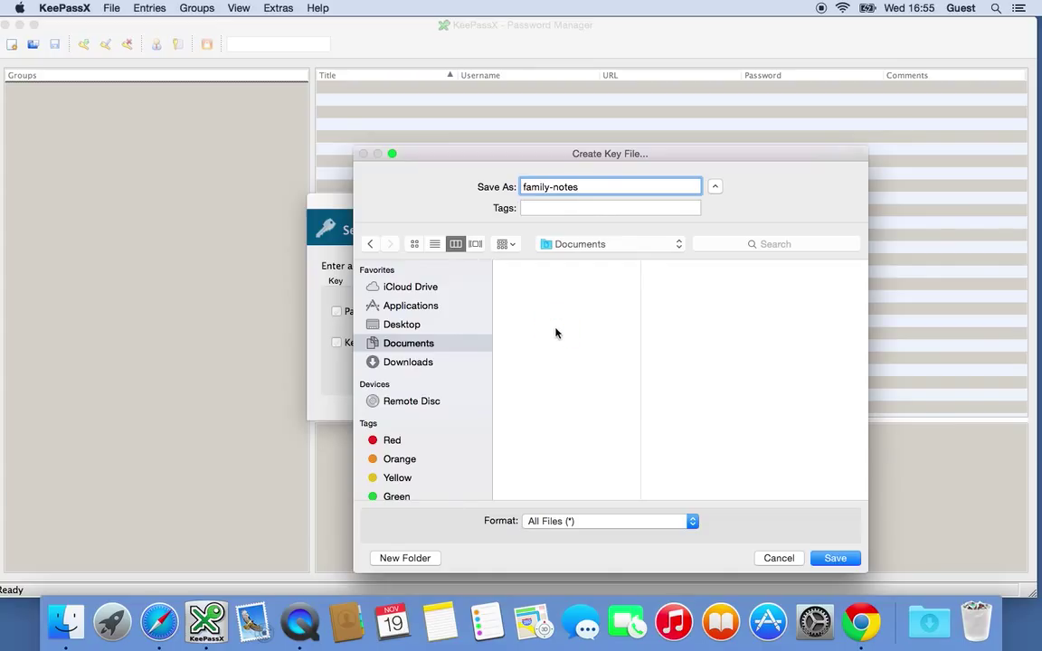
{"action": "left_click", "coordinate": [421, 558]}
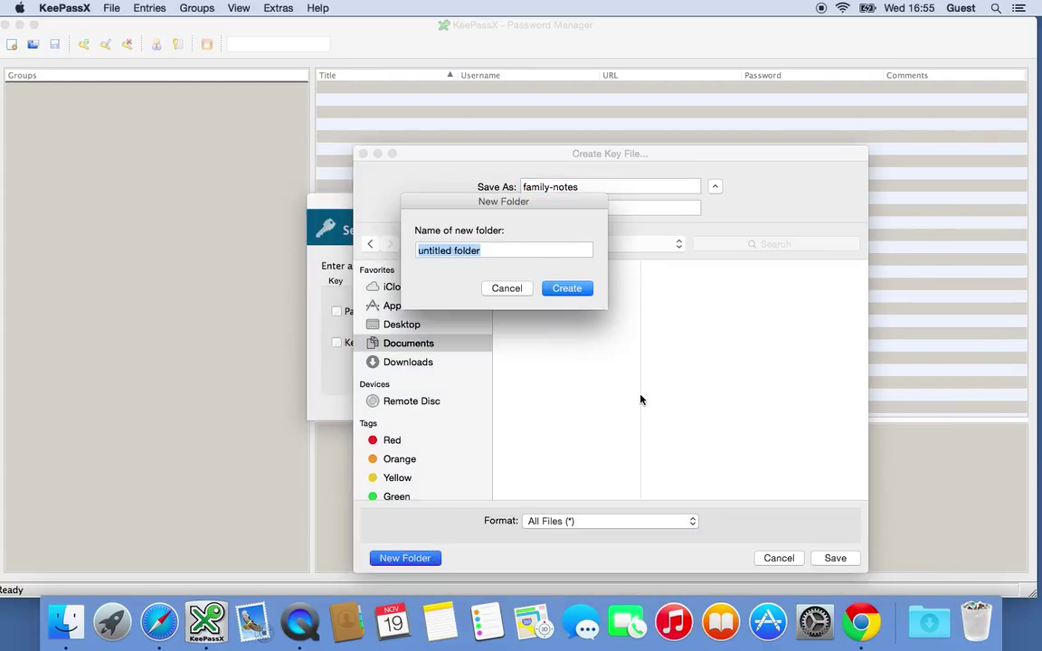
{"action": "key", "text": "BackSpace"}
{"action": "type", "text": "_trashed"}
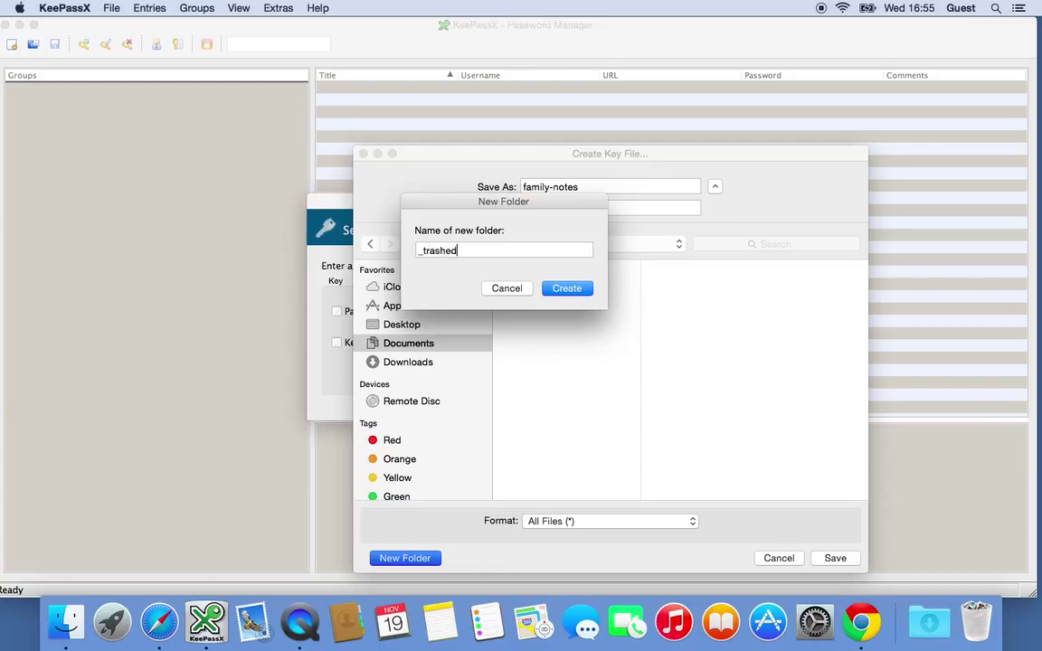
{"action": "type", "text": "-_data"}
{"action": "left_click", "coordinate": [577, 291]}
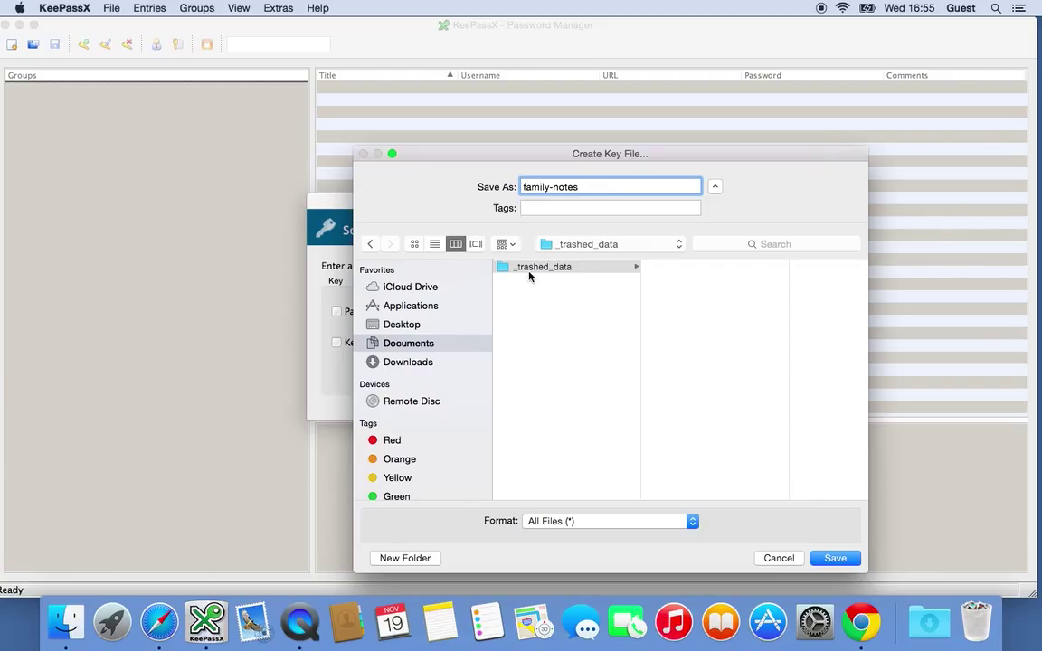
Save the family-notes key file and confirm the repeated master password to create the database
{"action": "left_click", "coordinate": [833, 558]}
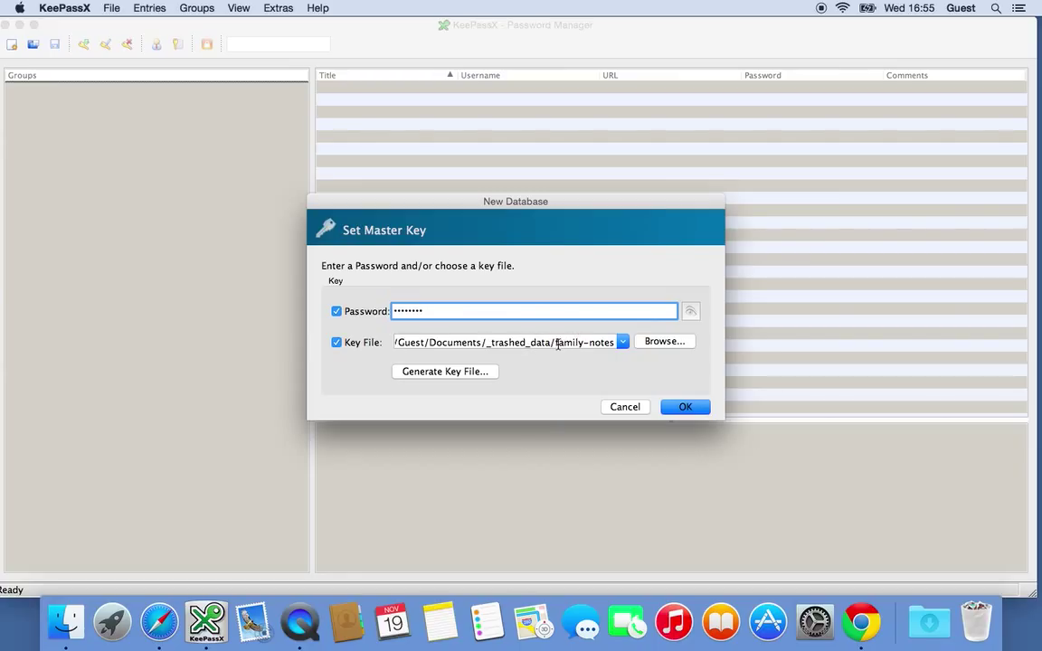
{"action": "left_click", "coordinate": [678, 407]}
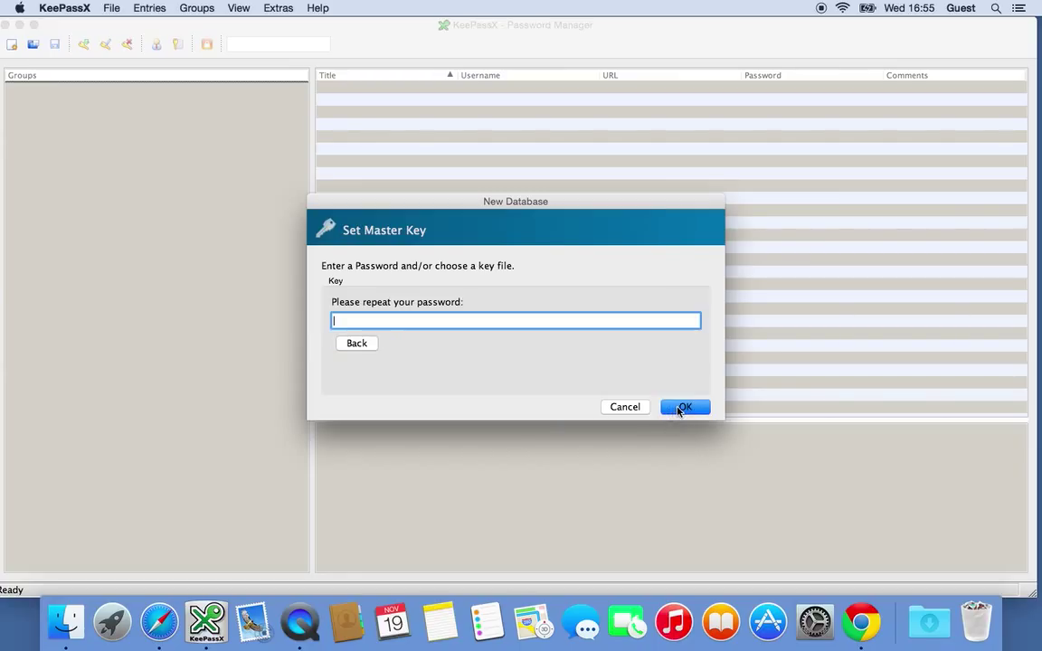
{"action": "left_click", "coordinate": [421, 322]}
{"action": "type", "text": "••••••"}
{"action": "key", "text": "Return"}
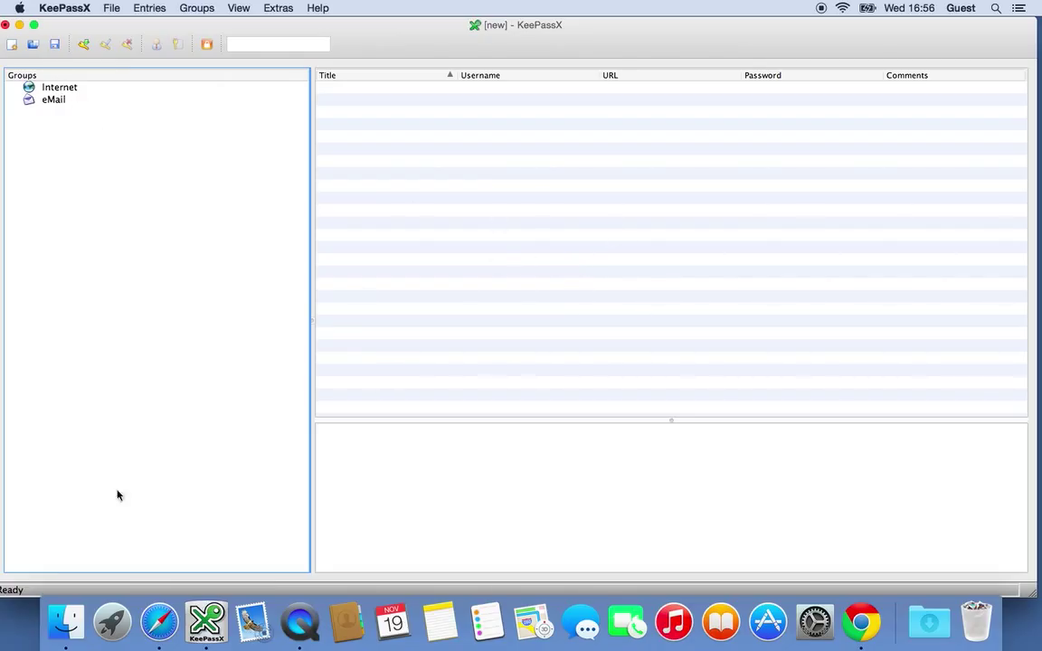
Add top-level groups Shopping Websites, Banks and Business
{"action": "left_click", "coordinate": [188, 7]}
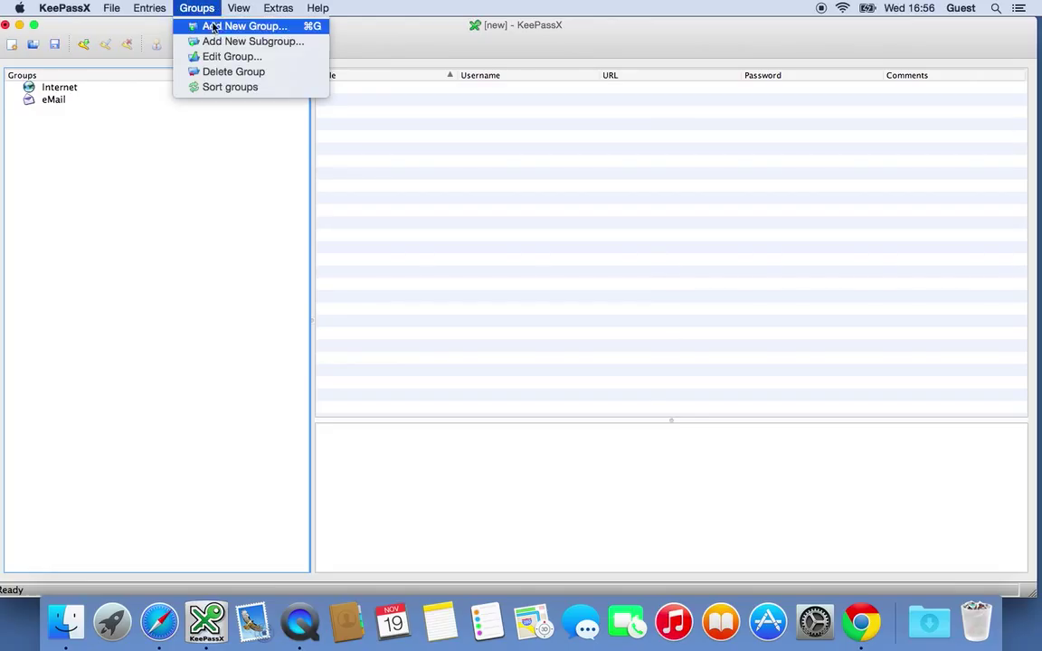
{"action": "left_click", "coordinate": [207, 26]}
{"action": "type", "text": "Shopping Websites"}
{"action": "left_click", "coordinate": [610, 341]}
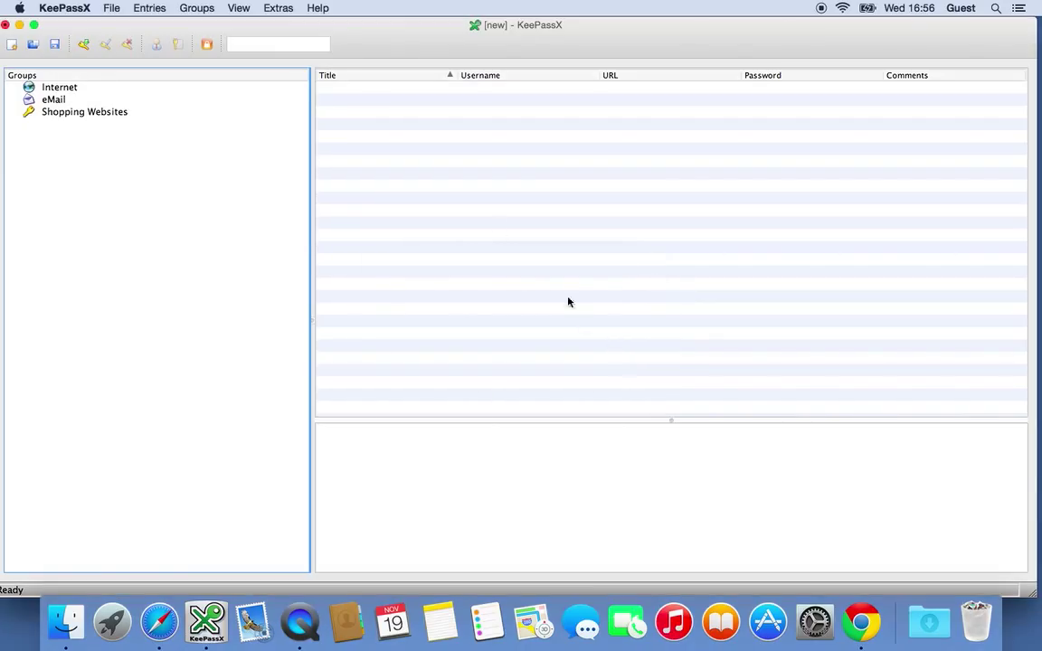
{"action": "left_click", "coordinate": [196, 7]}
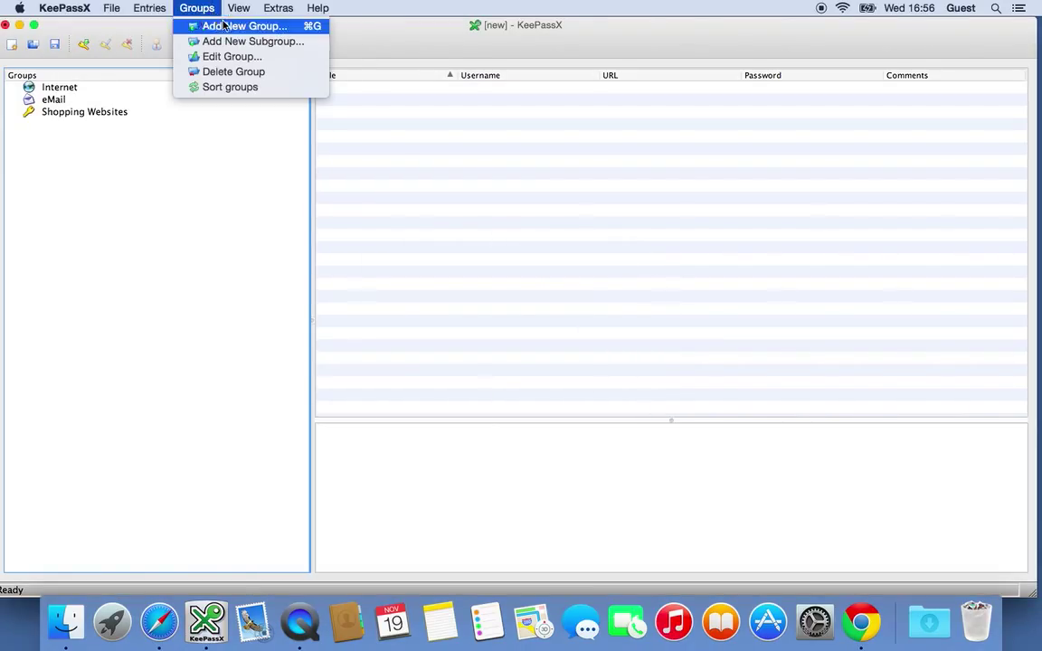
{"action": "left_click", "coordinate": [217, 26]}
{"action": "type", "text": "Banks"}
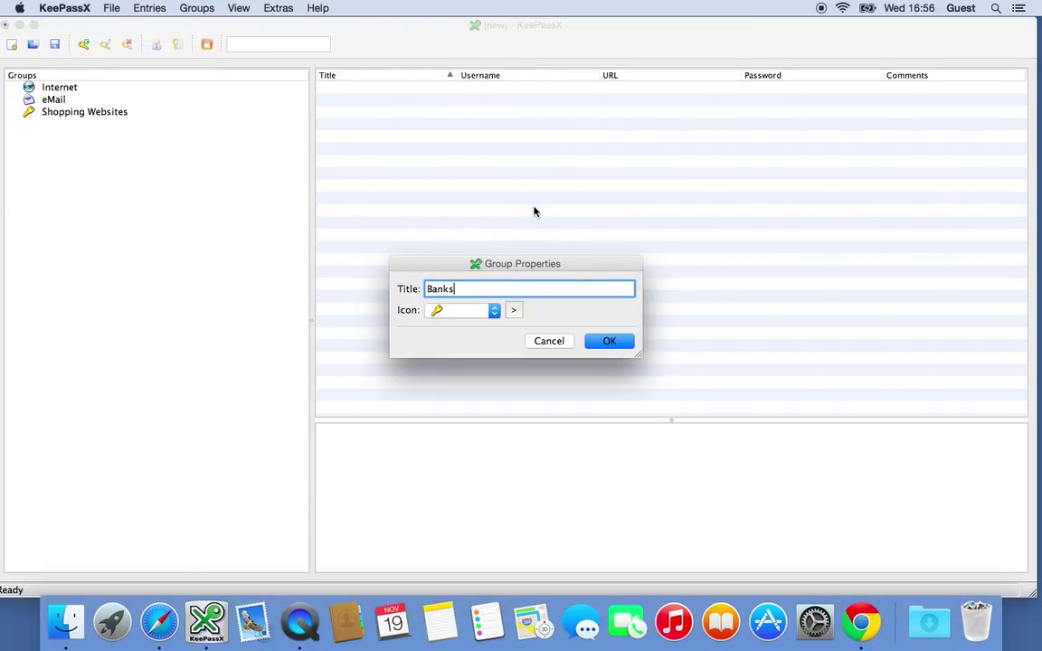
{"action": "key", "text": "Return"}
{"action": "left_click", "coordinate": [196, 7]}
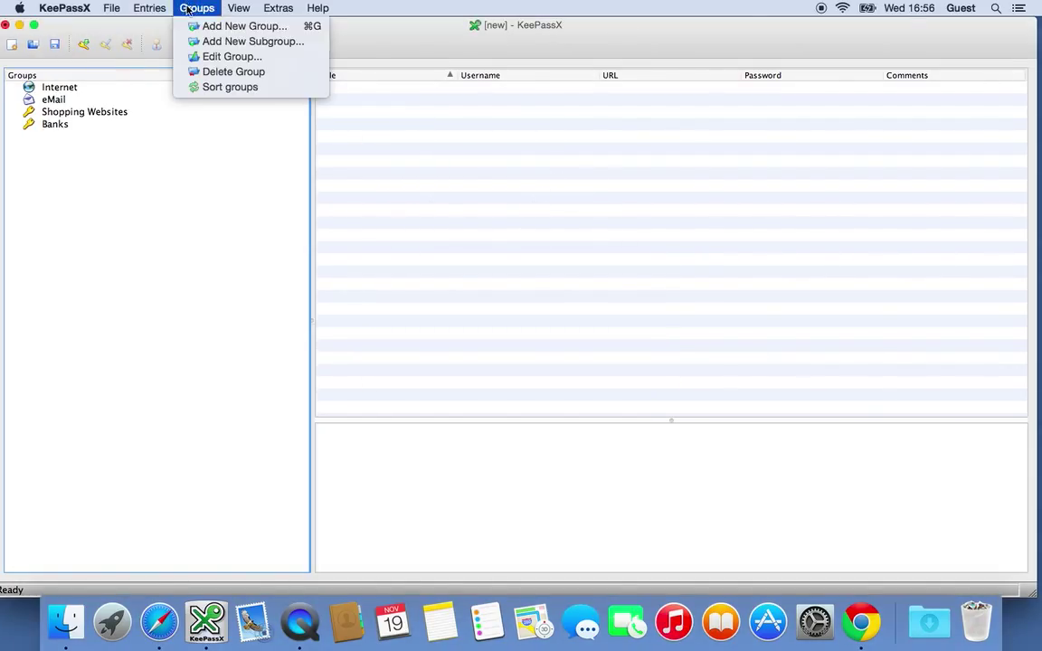
{"action": "left_click", "coordinate": [210, 26]}
{"action": "type", "text": "Business"}
{"action": "key", "text": "Return"}
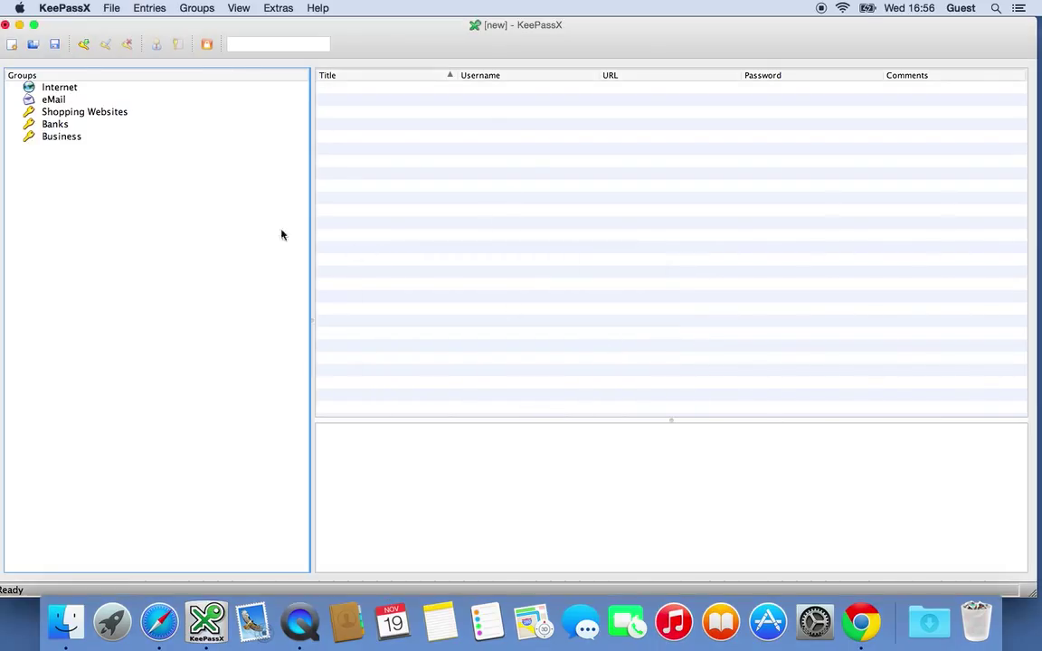
Add Clients and HMRC subgroups under Business and expand it to show them
{"action": "left_click", "coordinate": [61, 136]}
{"action": "right_click", "coordinate": [60, 137]}
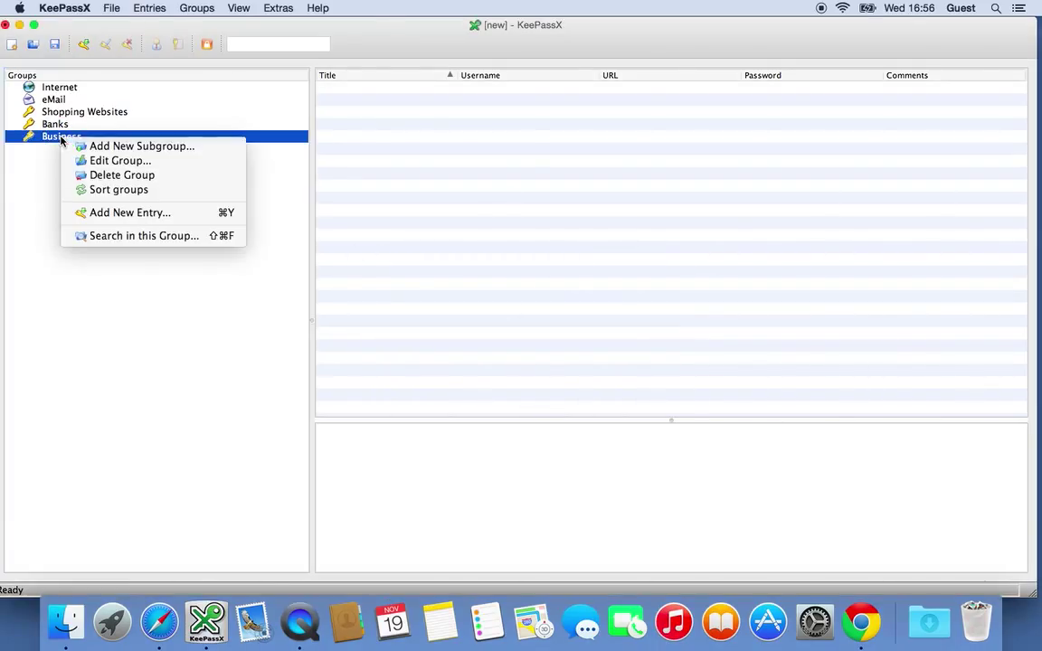
{"action": "left_click", "coordinate": [104, 146]}
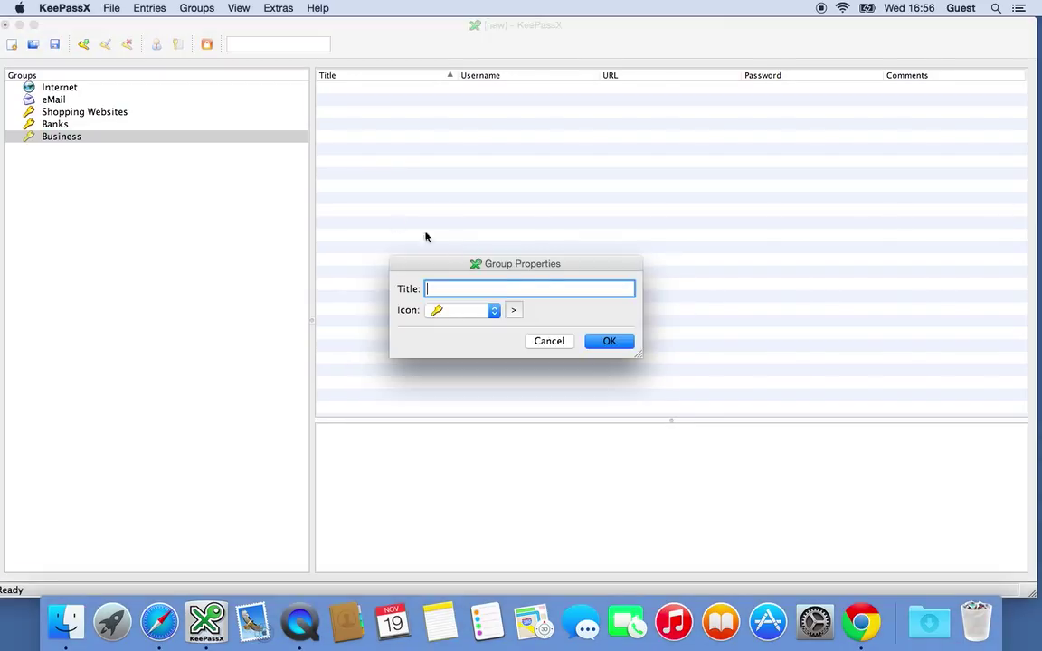
{"action": "type", "text": "Clients"}
{"action": "left_click", "coordinate": [608, 341]}
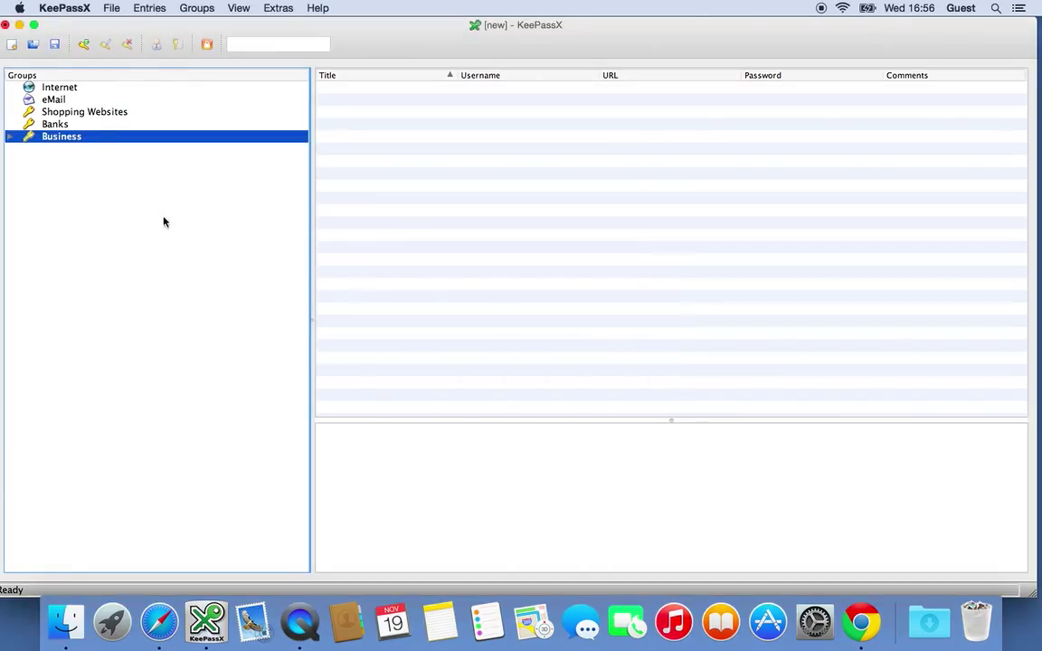
{"action": "right_click", "coordinate": [58, 137]}
{"action": "left_click", "coordinate": [104, 146]}
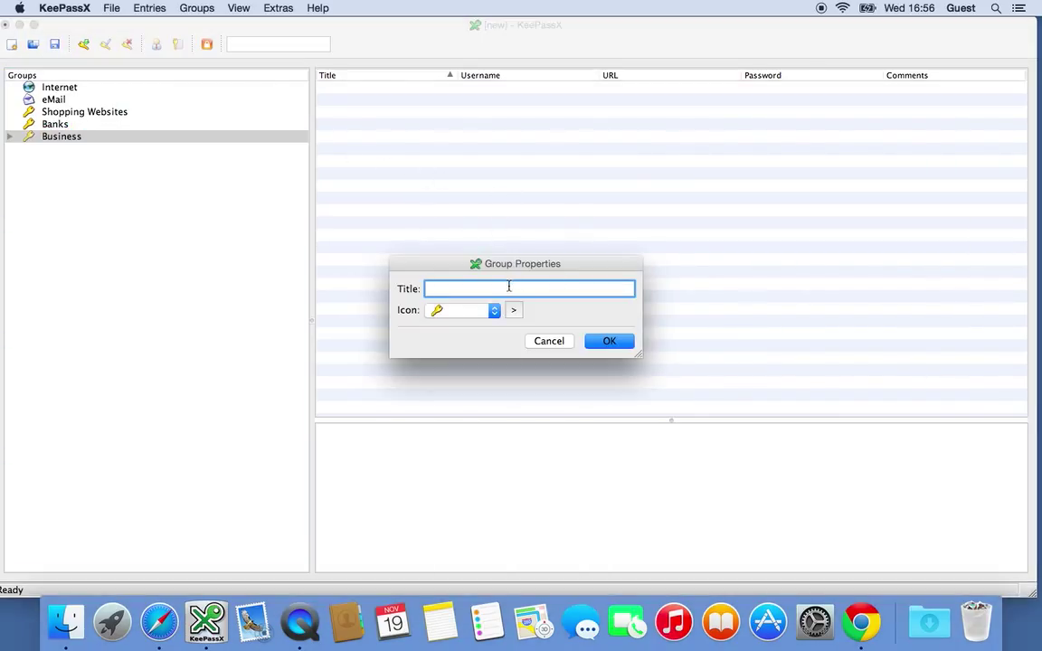
{"action": "type", "text": "HMRC"}
{"action": "left_click", "coordinate": [607, 340]}
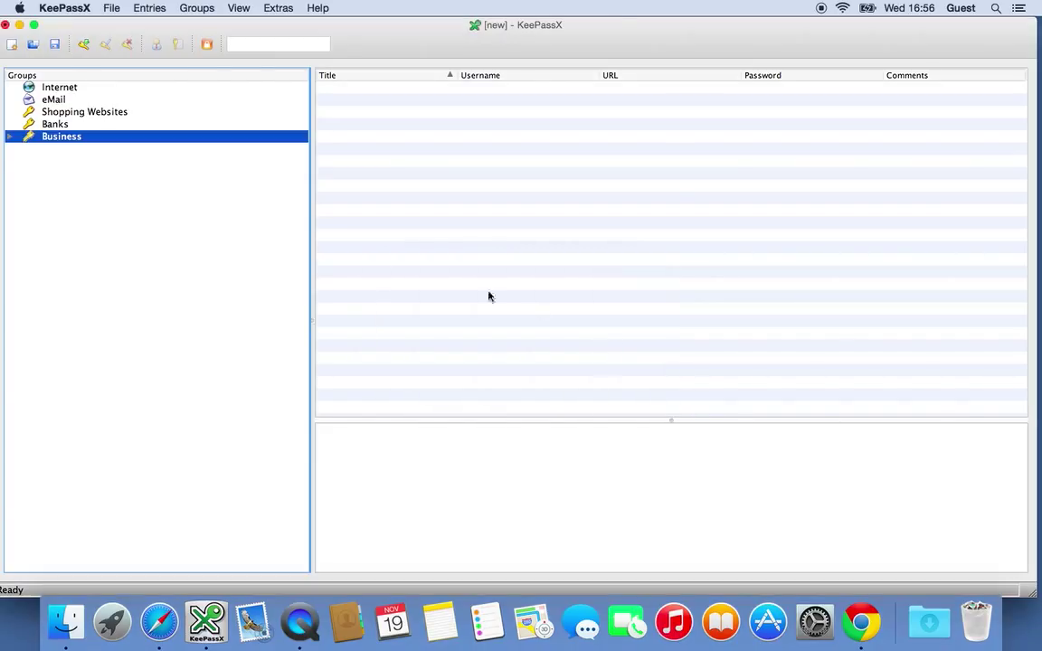
{"action": "left_click", "coordinate": [8, 137]}
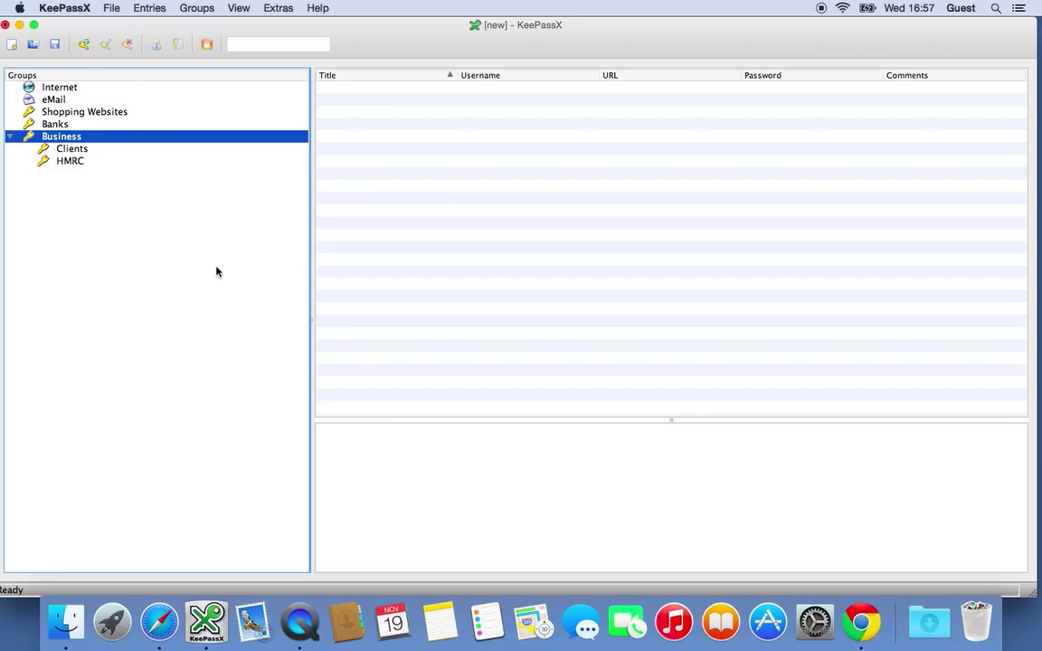
{"action": "key", "text": "super+q"}
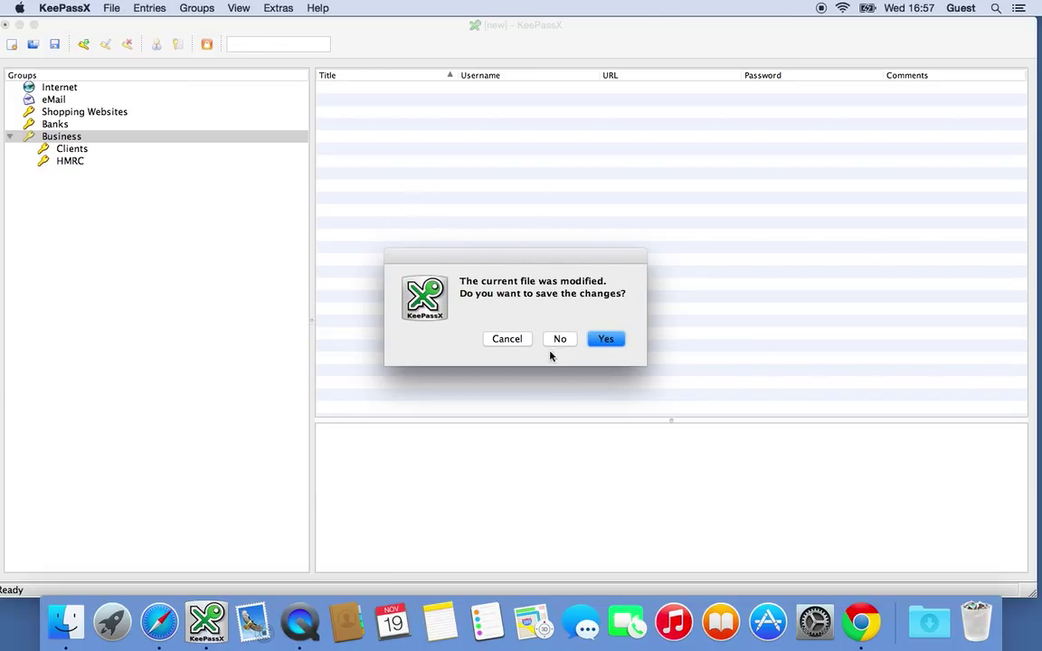
{"action": "left_click", "coordinate": [511, 338]}
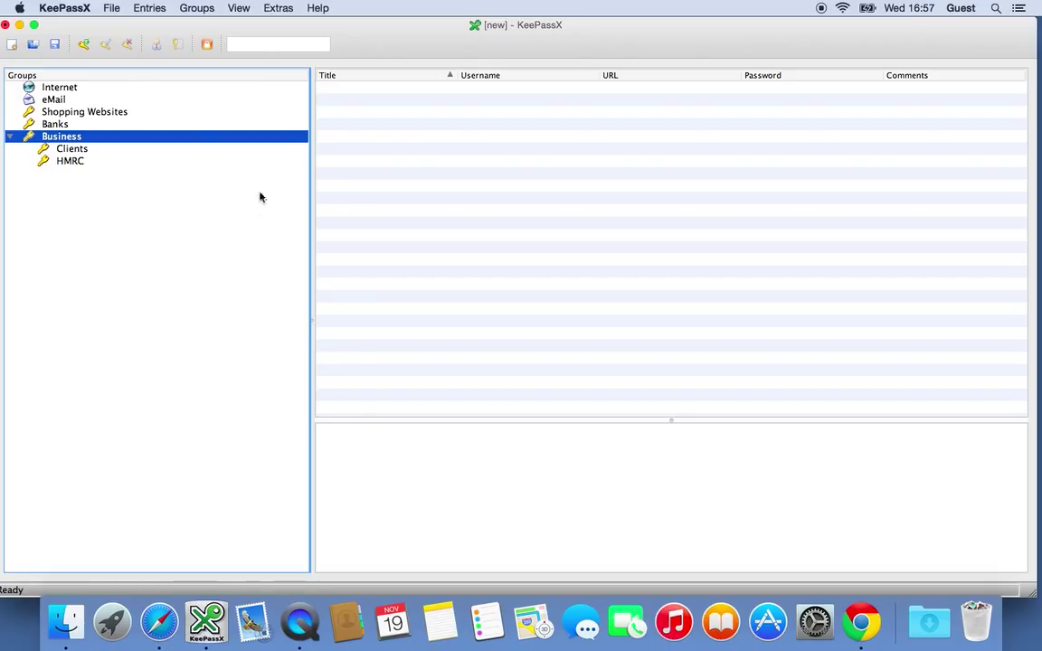
Start a new entry in Shopping Websites titled Amazon UK
{"action": "left_click", "coordinate": [77, 113]}
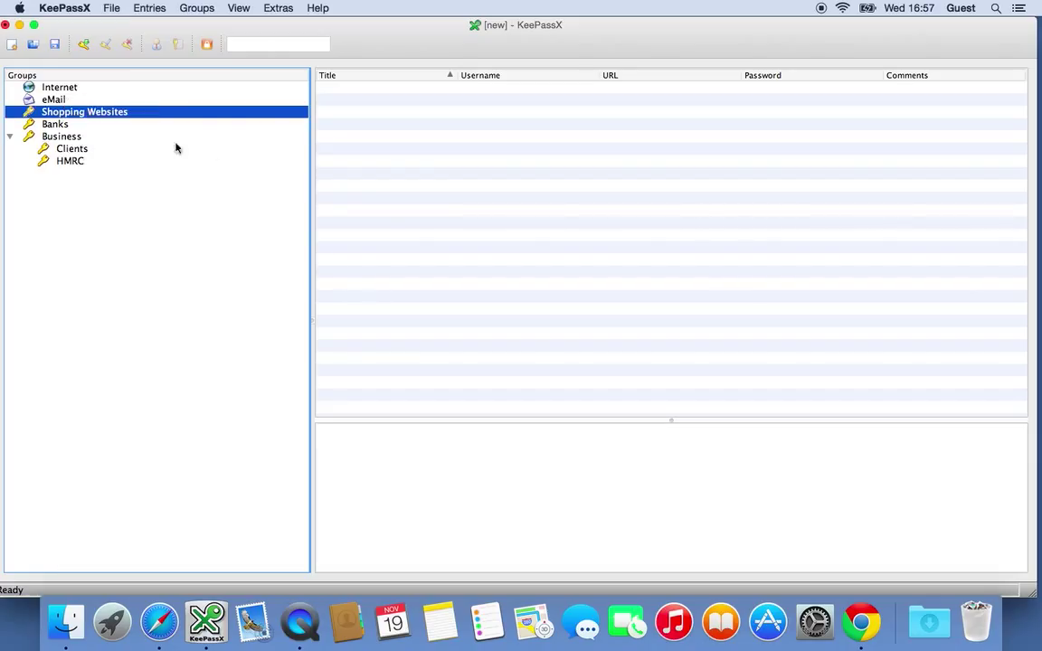
{"action": "right_click", "coordinate": [354, 137]}
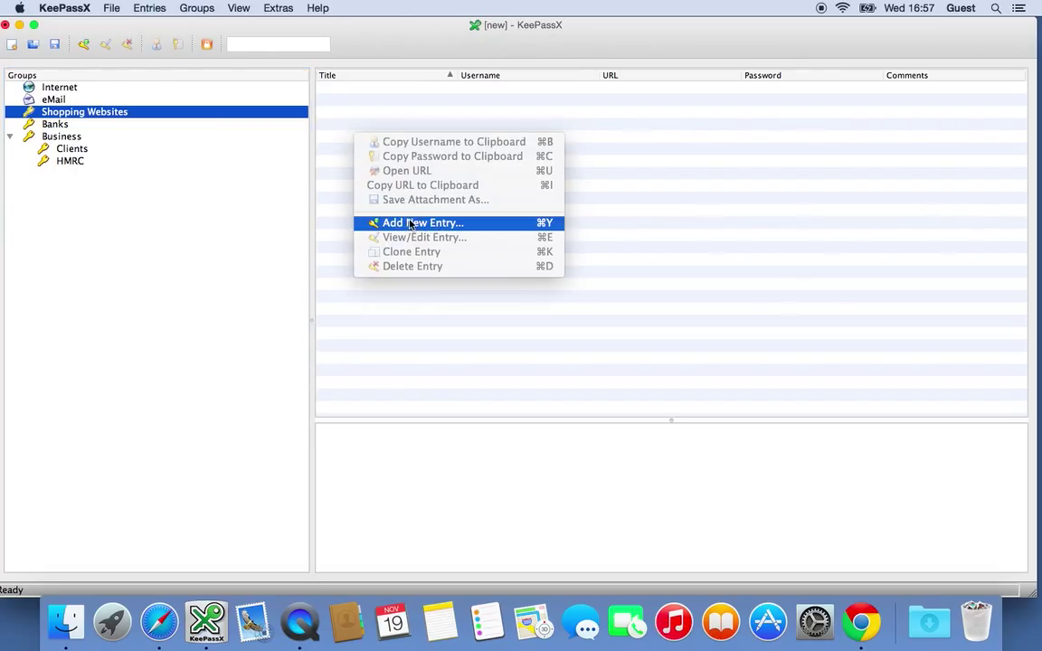
{"action": "left_click", "coordinate": [540, 223]}
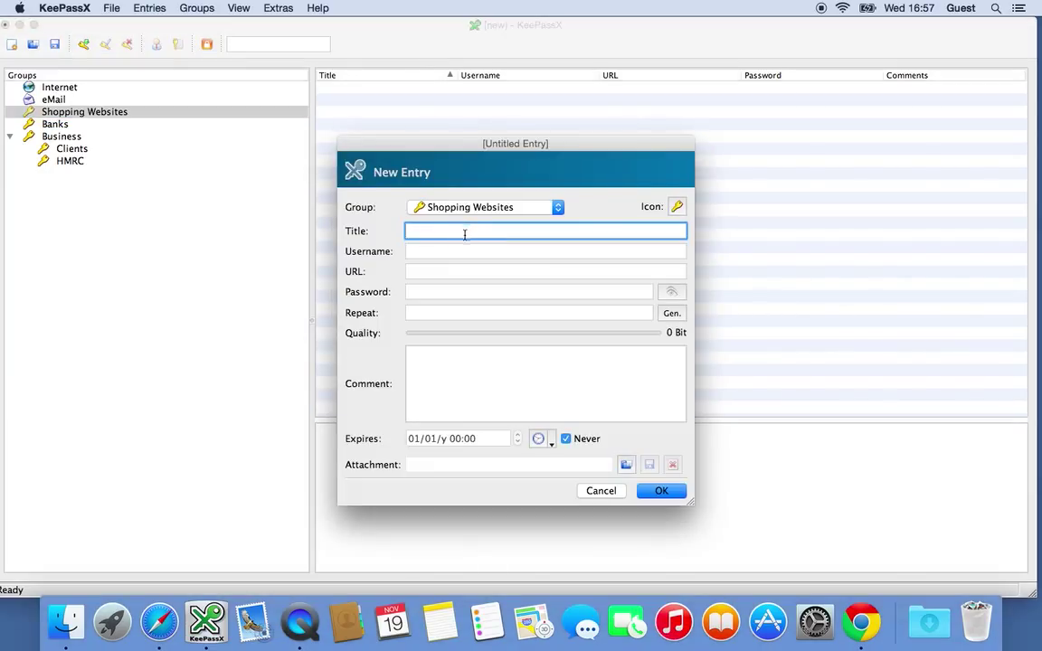
{"action": "left_click", "coordinate": [463, 251]}
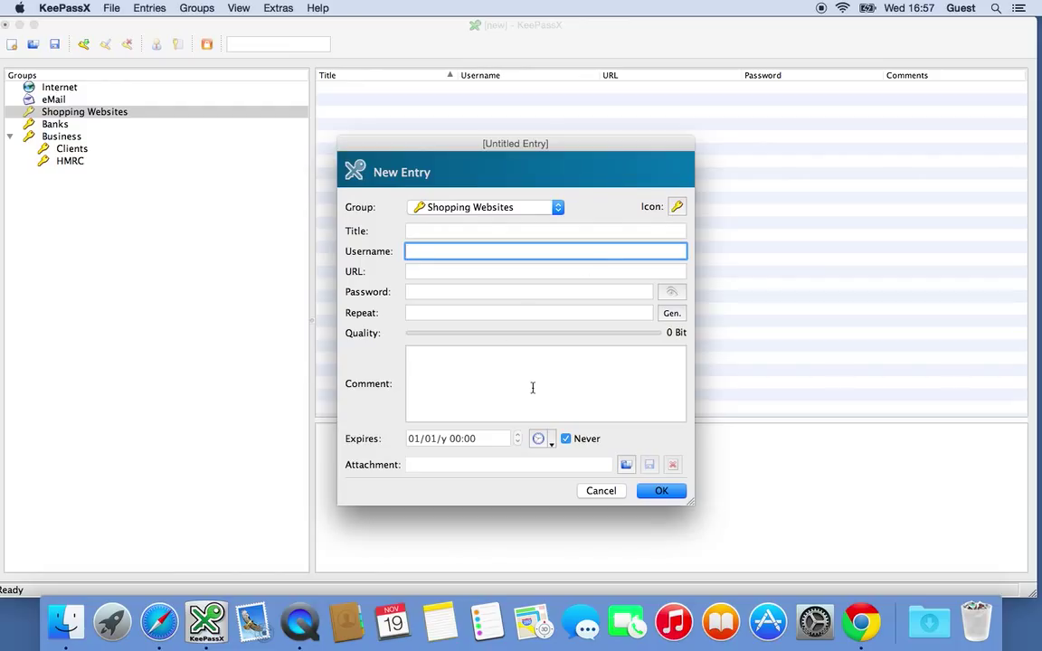
{"action": "left_click", "coordinate": [457, 233]}
{"action": "type", "text": "Amazon UK"}
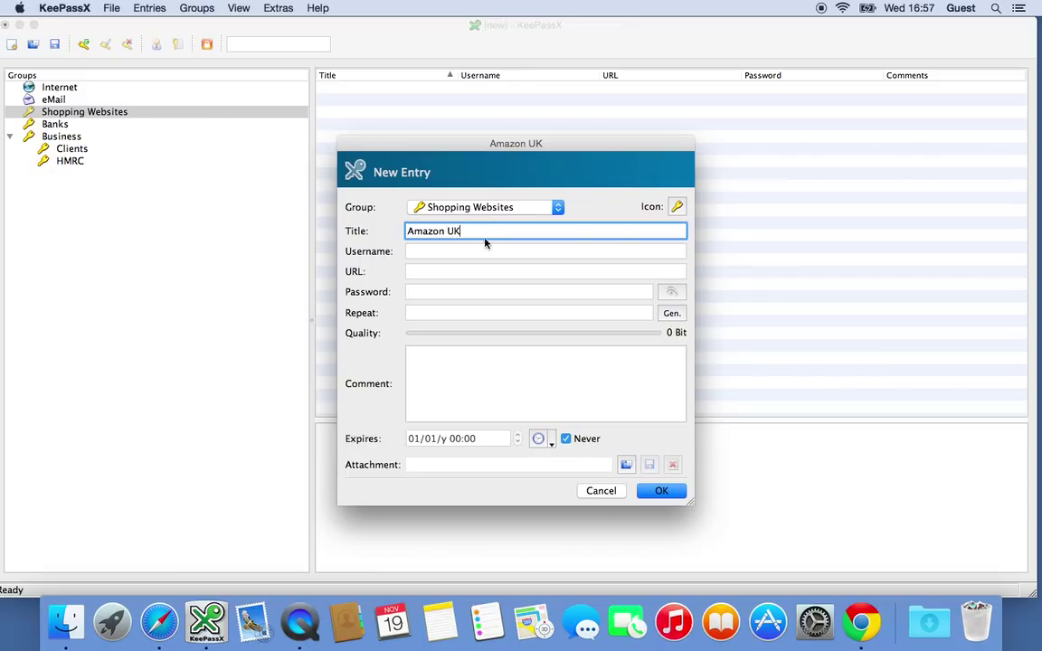
Enter the login e-mail as username and type the password in both password fields
{"action": "left_click", "coordinate": [477, 251]}
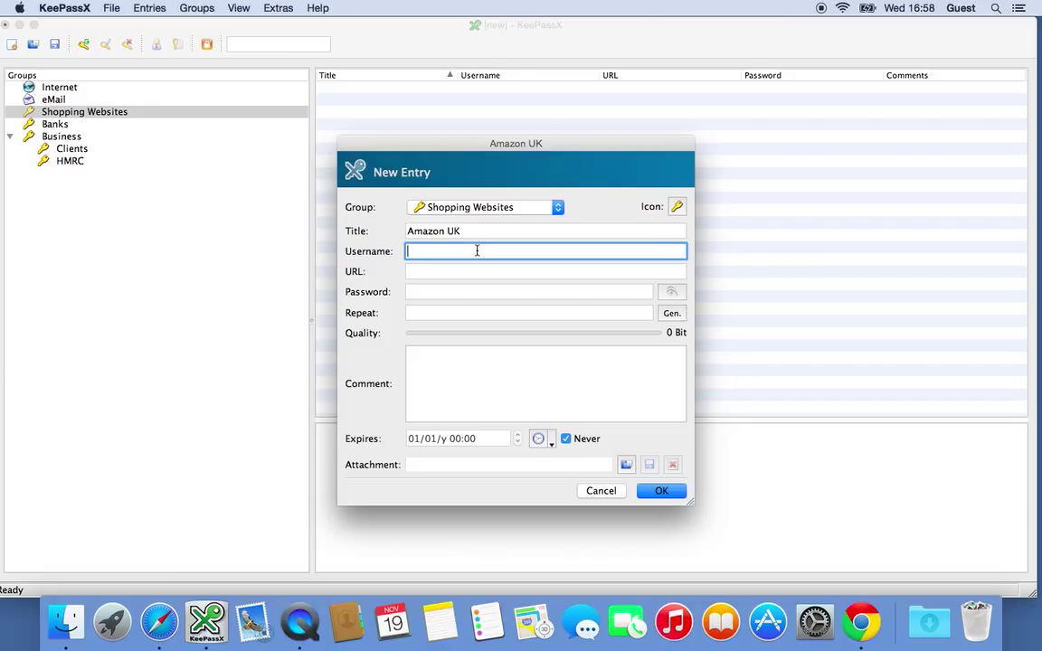
{"action": "left_click", "coordinate": [471, 291]}
{"action": "type", "text": "********"}
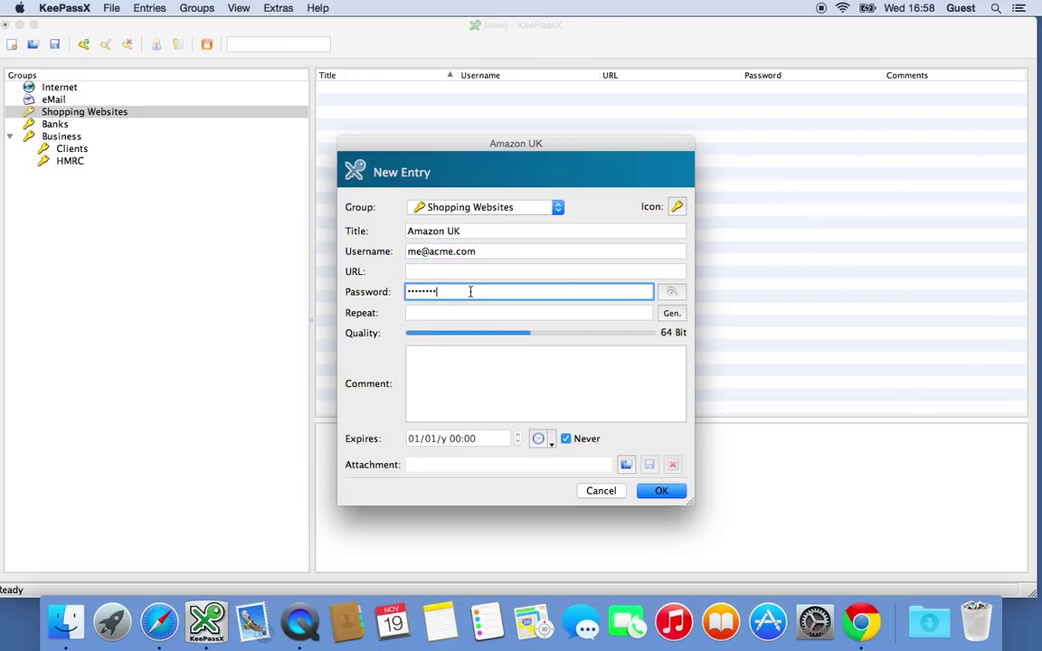
{"action": "key", "text": "Tab"}
{"action": "type", "text": "******"}
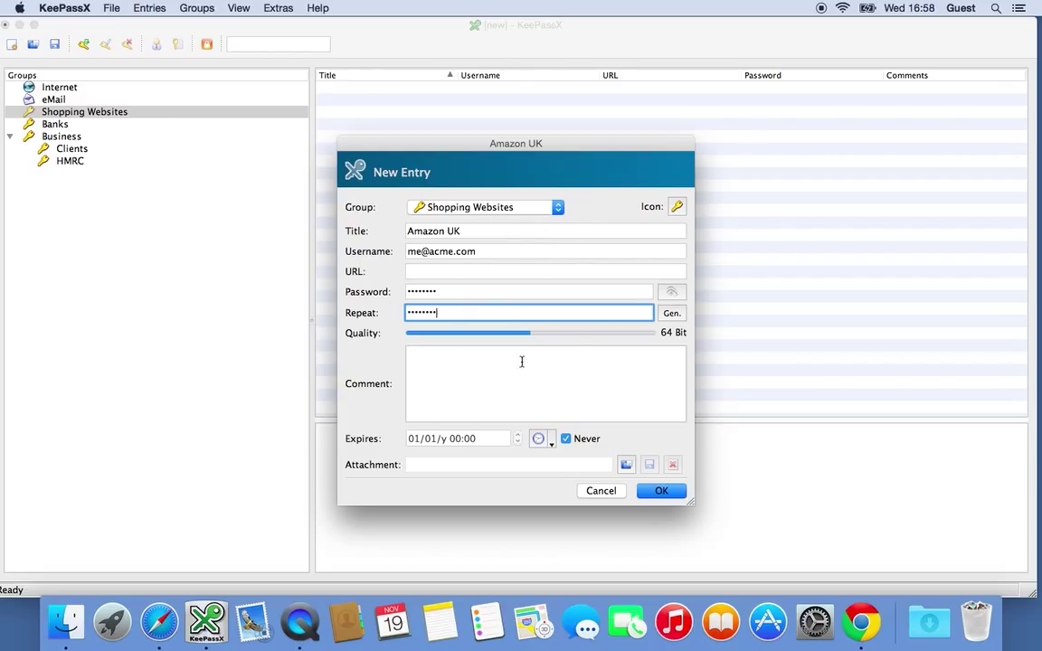
Save the Amazon UK entry, then reopen it twice to verify its details
{"action": "left_click", "coordinate": [667, 490]}
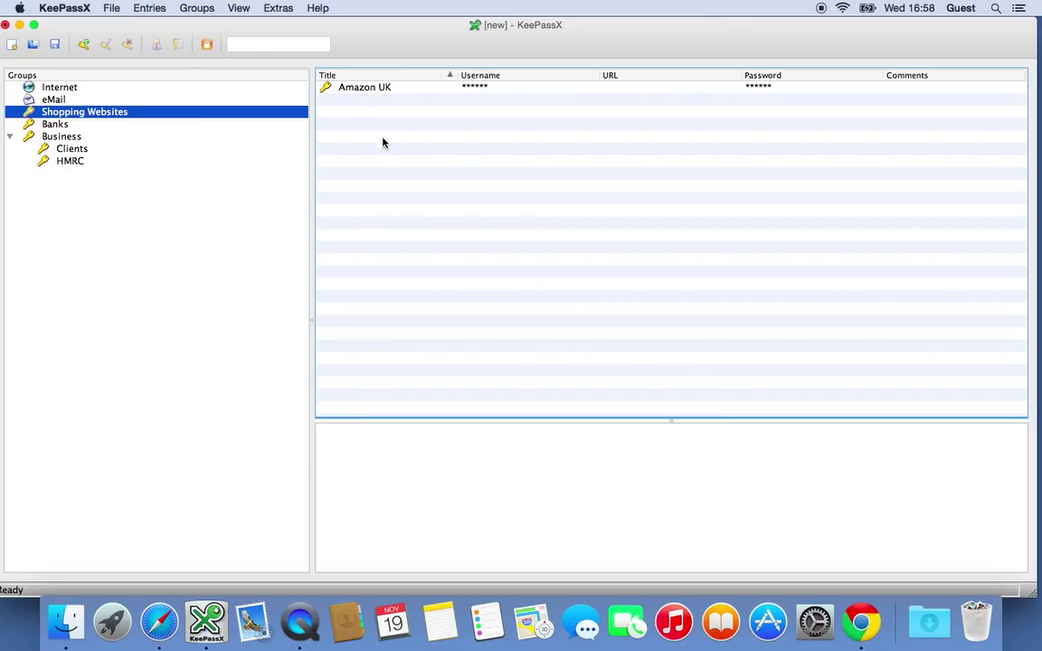
{"action": "left_click", "coordinate": [376, 89]}
{"action": "double_click", "coordinate": [376, 88]}
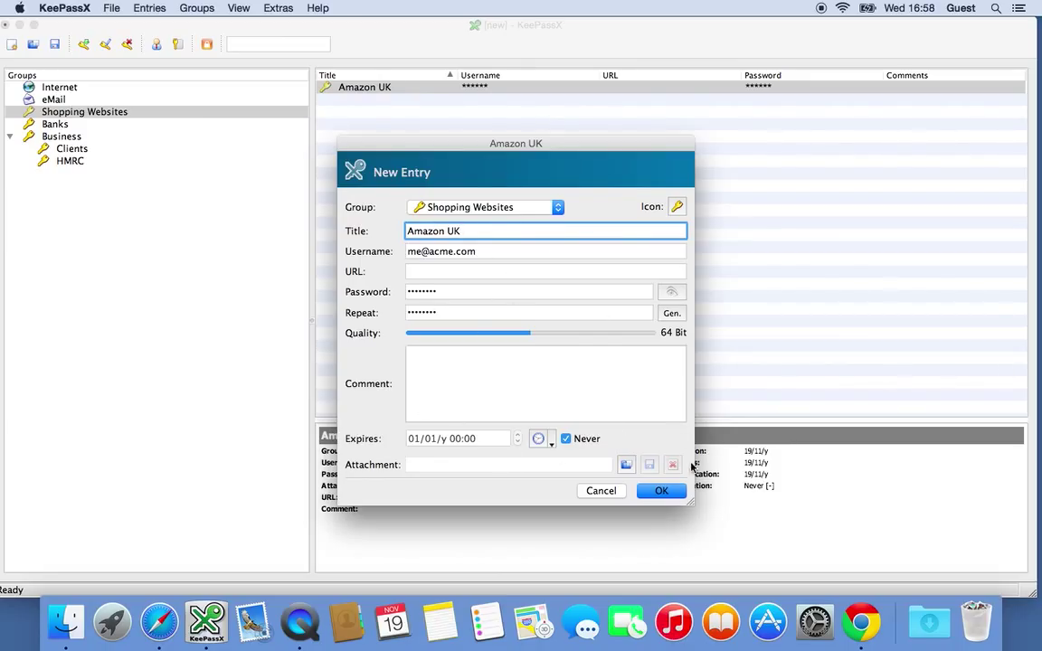
{"action": "left_click", "coordinate": [662, 490]}
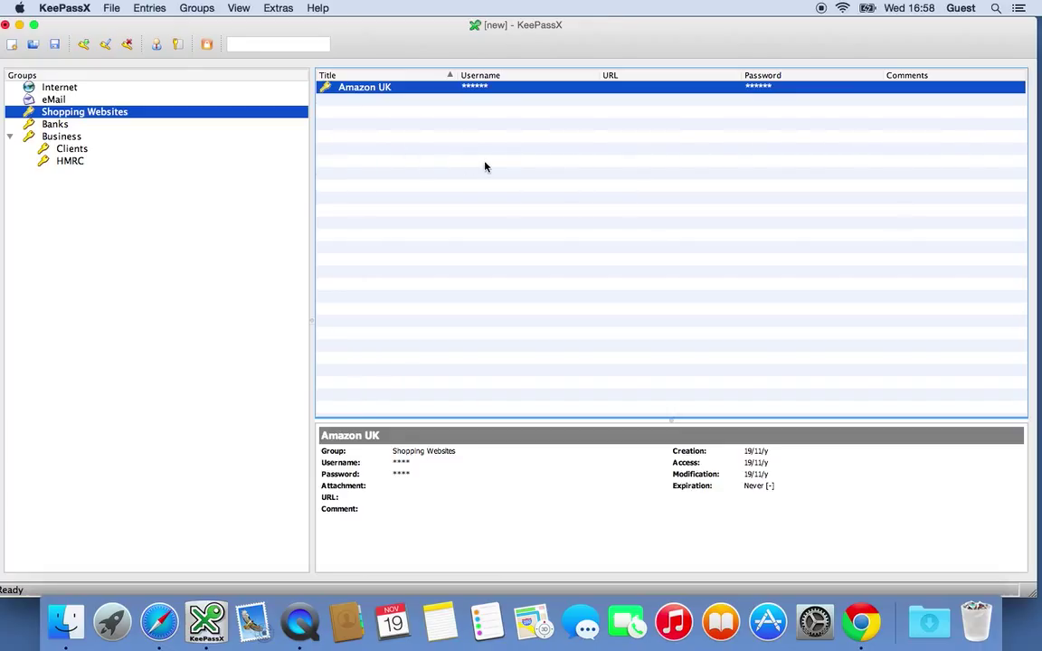
{"action": "double_click", "coordinate": [380, 88]}
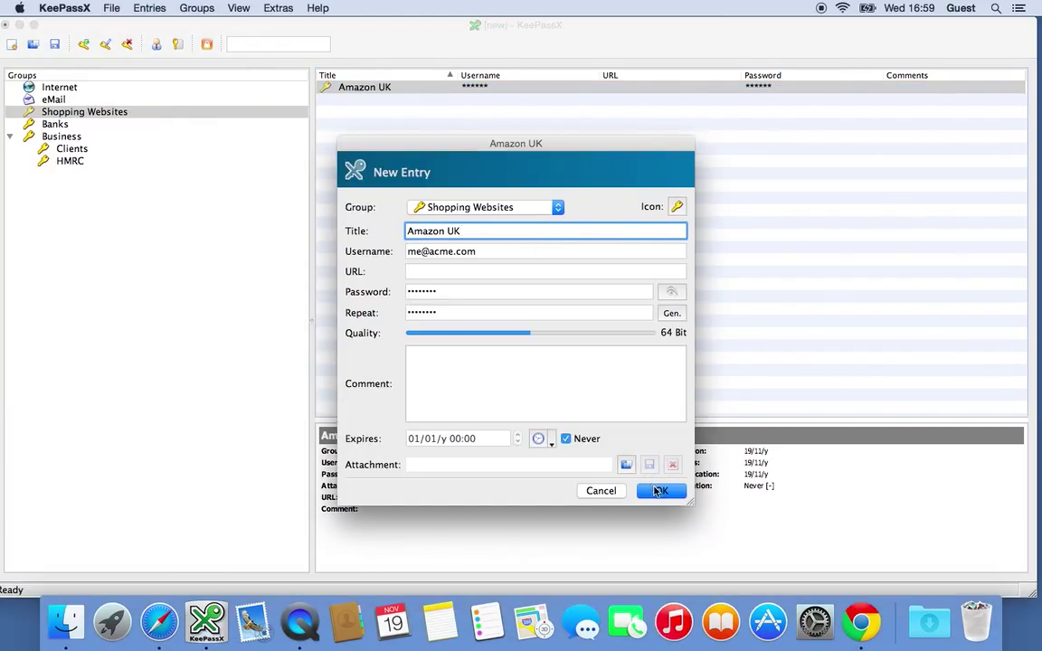
{"action": "key", "text": "Return"}
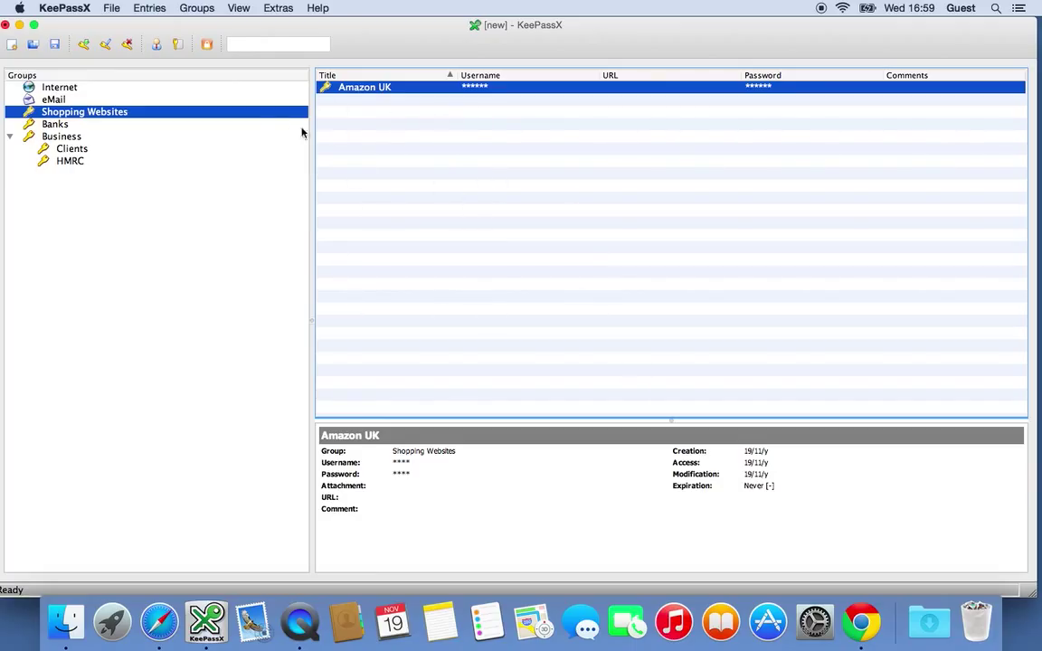
Set the Security inactivity auto-lock to 10 seconds, close settings, and lock the workspace with super+q
{"action": "left_click", "coordinate": [60, 9]}
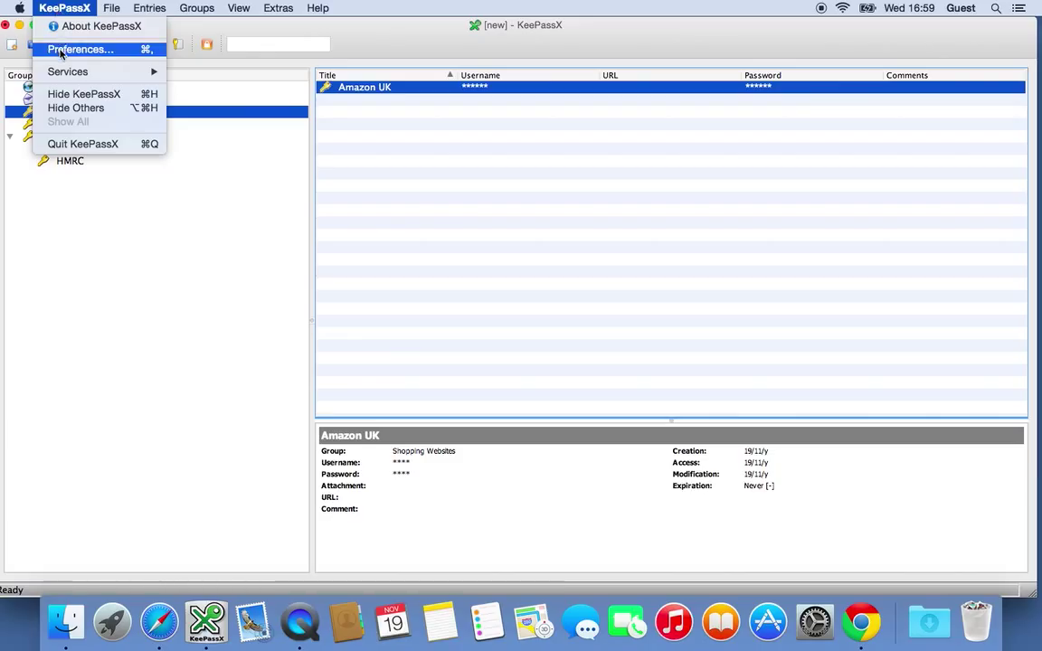
{"action": "left_click", "coordinate": [56, 48]}
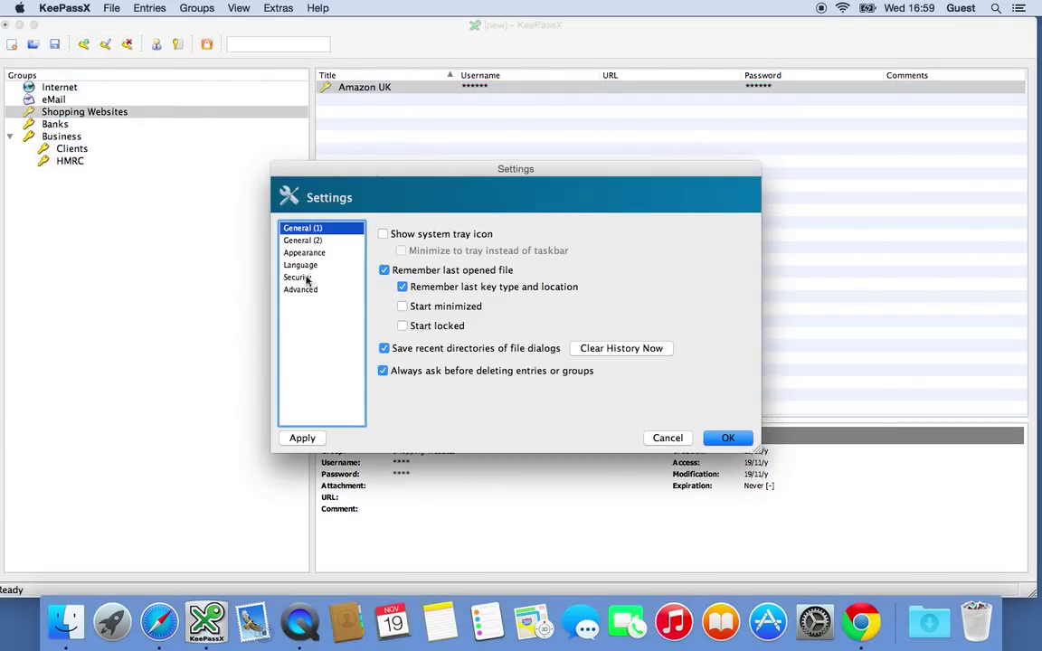
{"action": "left_click", "coordinate": [303, 278]}
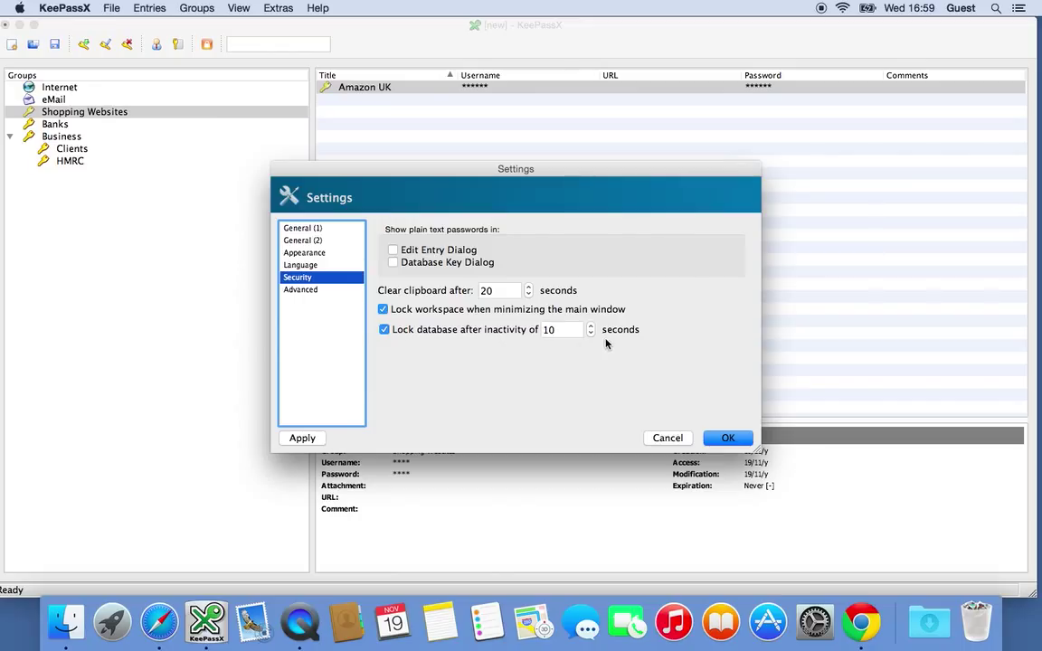
{"action": "left_click", "coordinate": [553, 330]}
{"action": "double_click", "coordinate": [553, 330]}
{"action": "type", "text": "30"}
{"action": "left_click_drag", "start_coordinate": [554, 331], "coordinate": [505, 330]}
{"action": "type", "text": "6"}
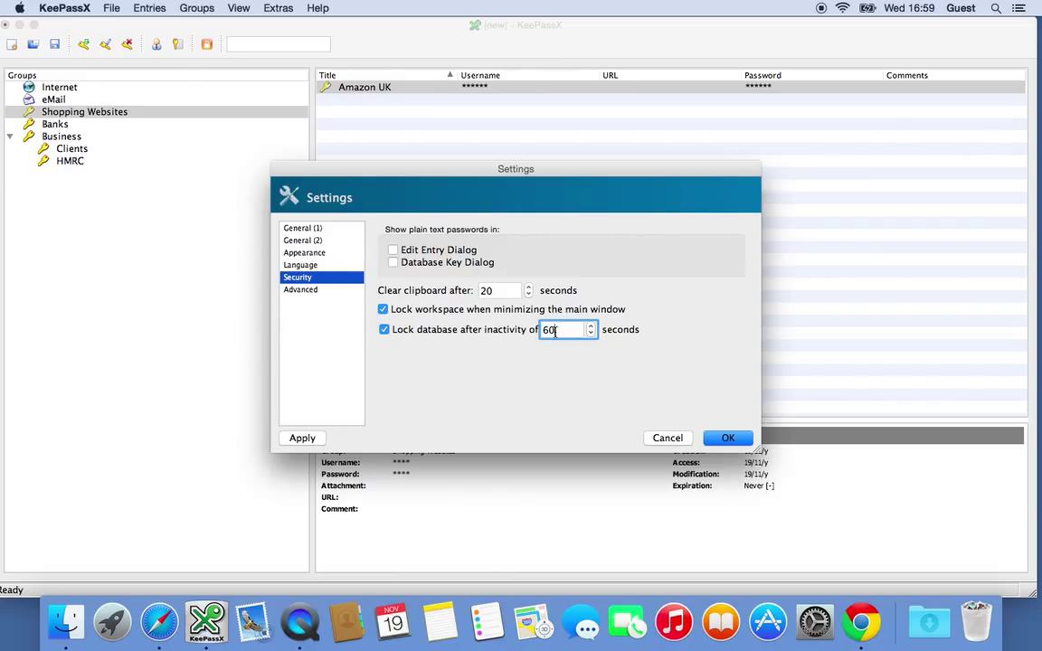
{"action": "left_click_drag", "start_coordinate": [555, 331], "coordinate": [526, 333]}
{"action": "type", "text": "10"}
{"action": "left_click", "coordinate": [726, 436]}
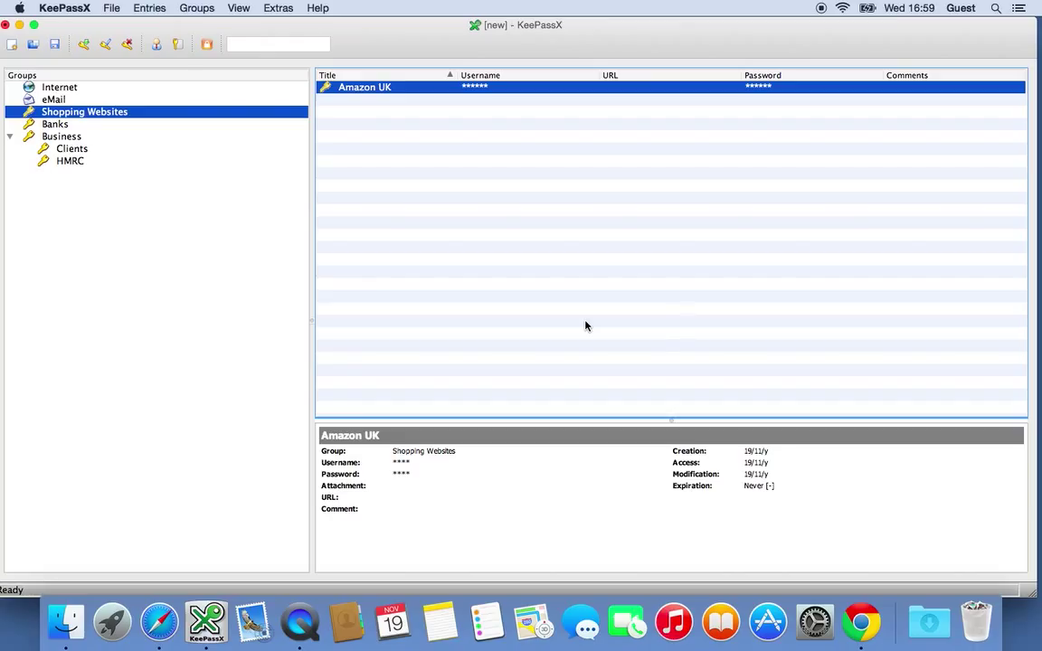
{"action": "key", "text": "super+q"}
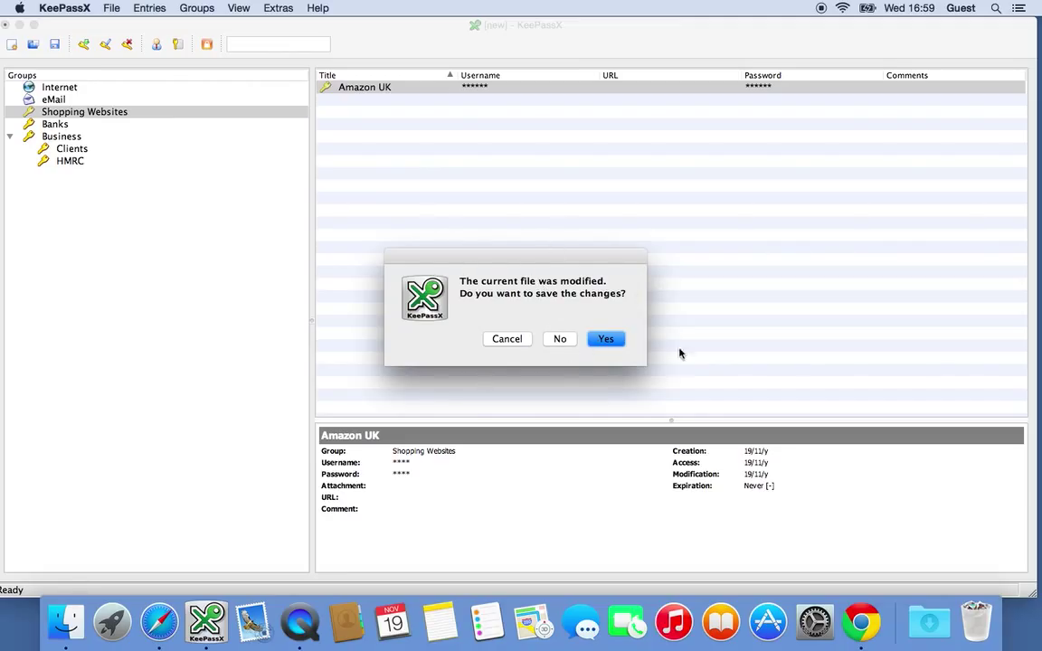
Confirm saving the changes and save the database as data.kdb in the _trashed_data folder
{"action": "left_click", "coordinate": [610, 340]}
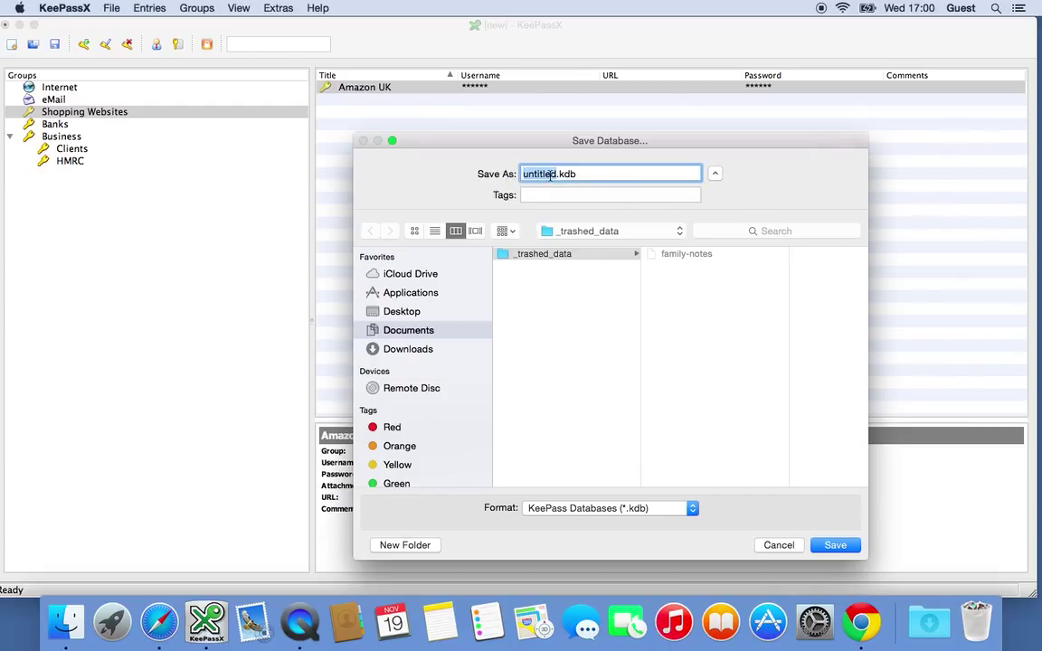
{"action": "type", "text": "data"}
{"action": "left_click", "coordinate": [835, 546]}
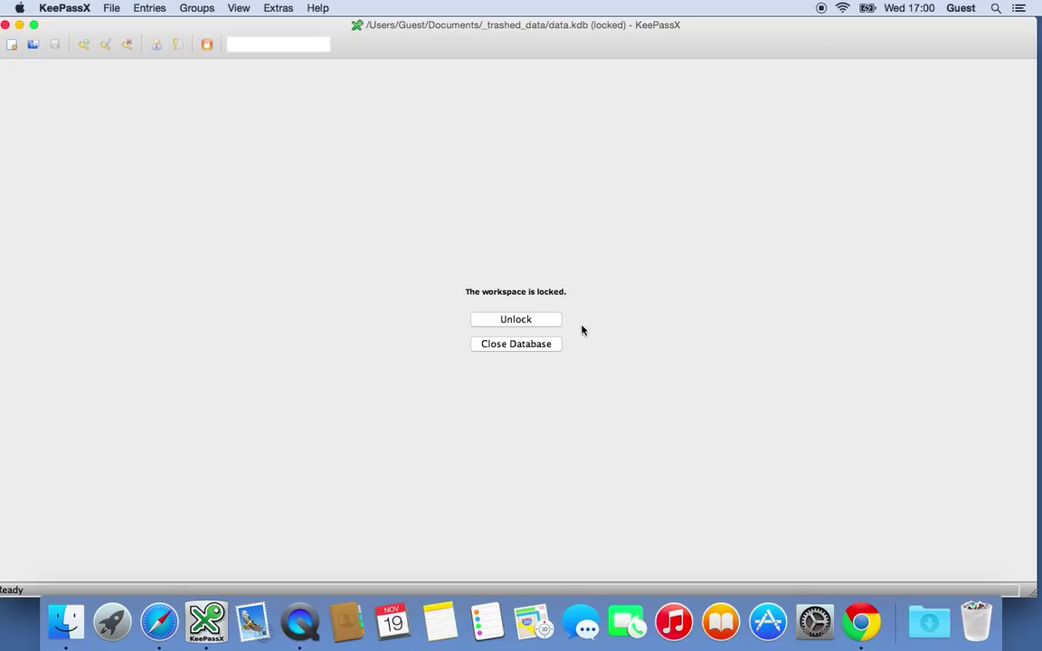
Try unlocking data.kdb with the master key and dismiss the missing key file error
{"action": "left_click", "coordinate": [533, 321]}
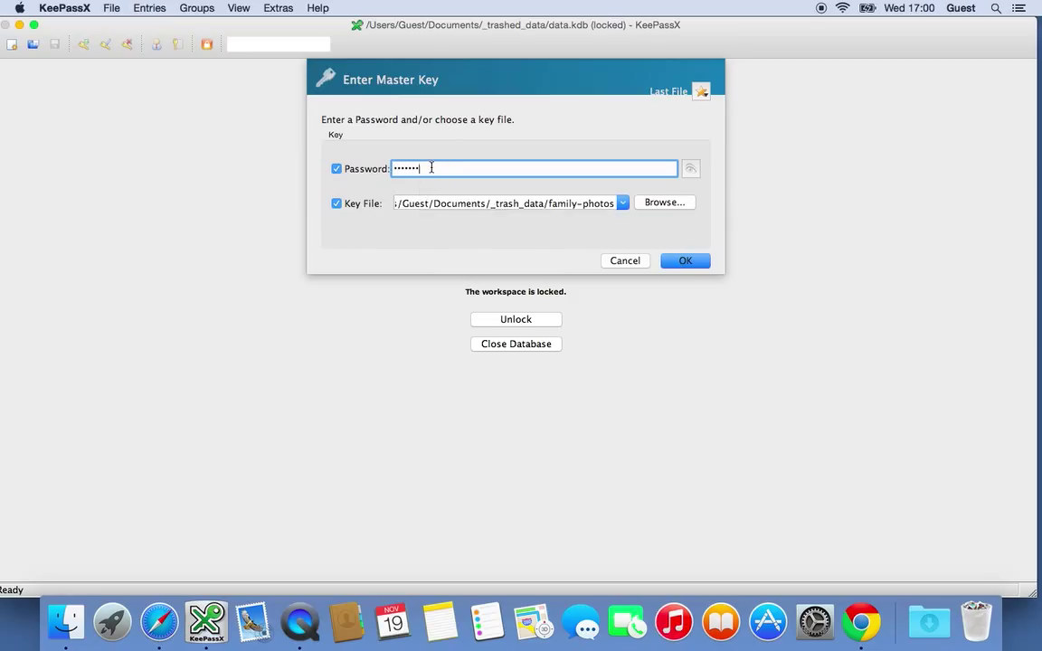
{"action": "key", "text": "Return"}
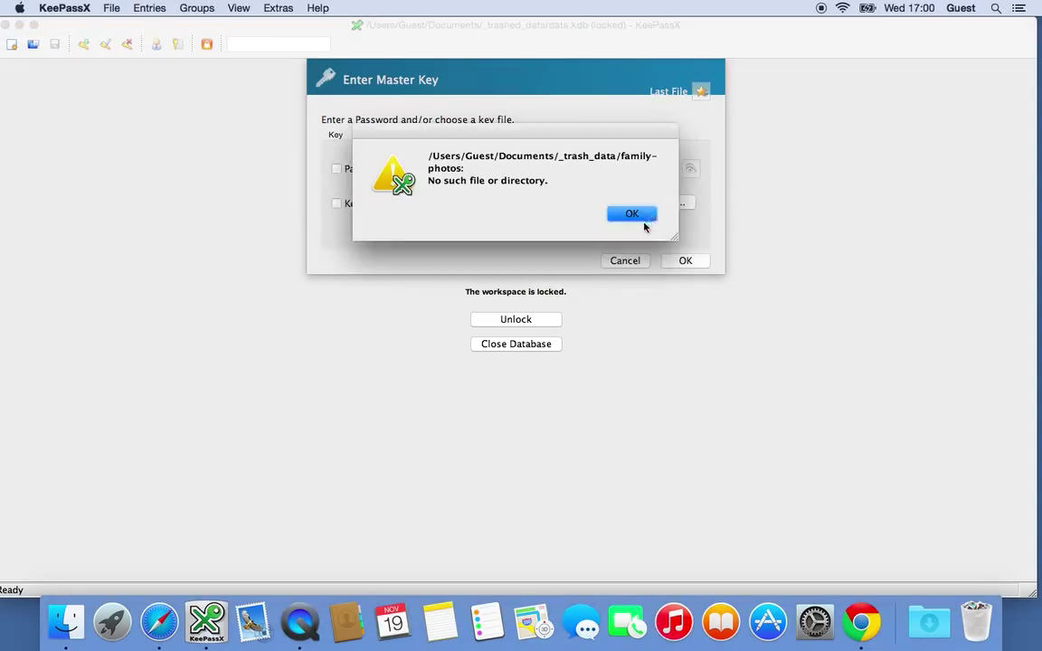
{"action": "left_click", "coordinate": [635, 217]}
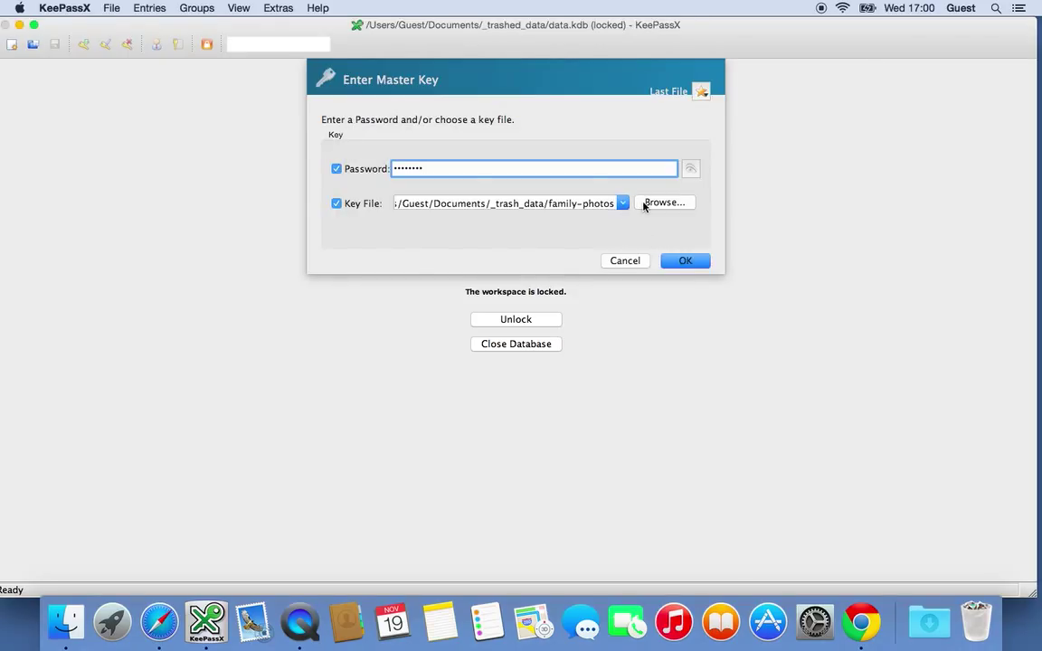
Choose family-notes as the key file, re-enter the master password, and unlock the database
{"action": "left_click", "coordinate": [665, 203]}
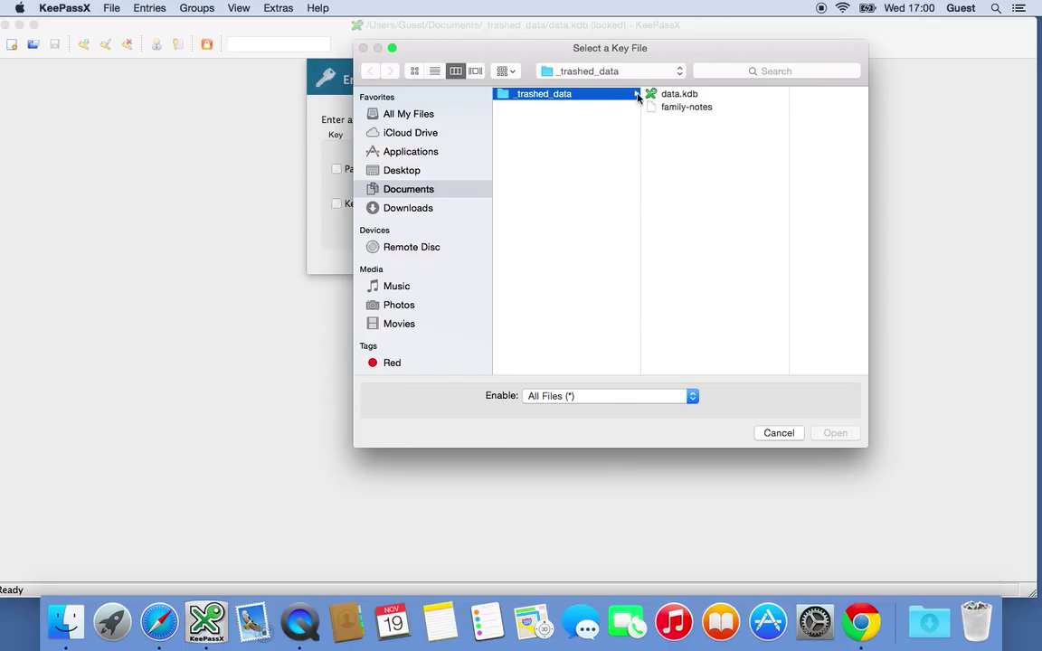
{"action": "left_click", "coordinate": [688, 109]}
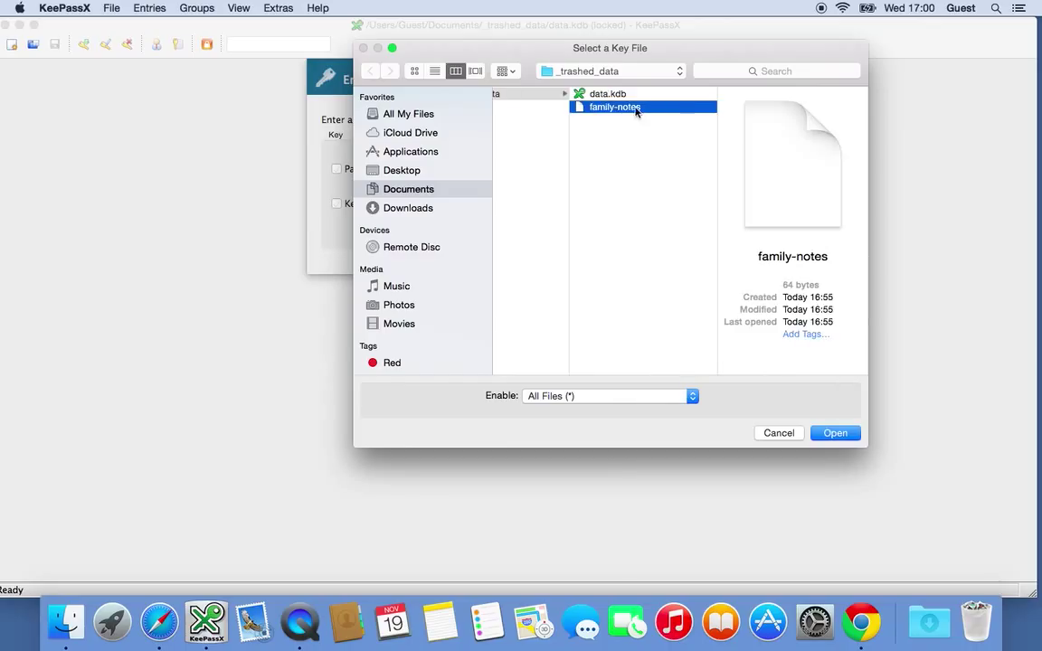
{"action": "left_click", "coordinate": [833, 433]}
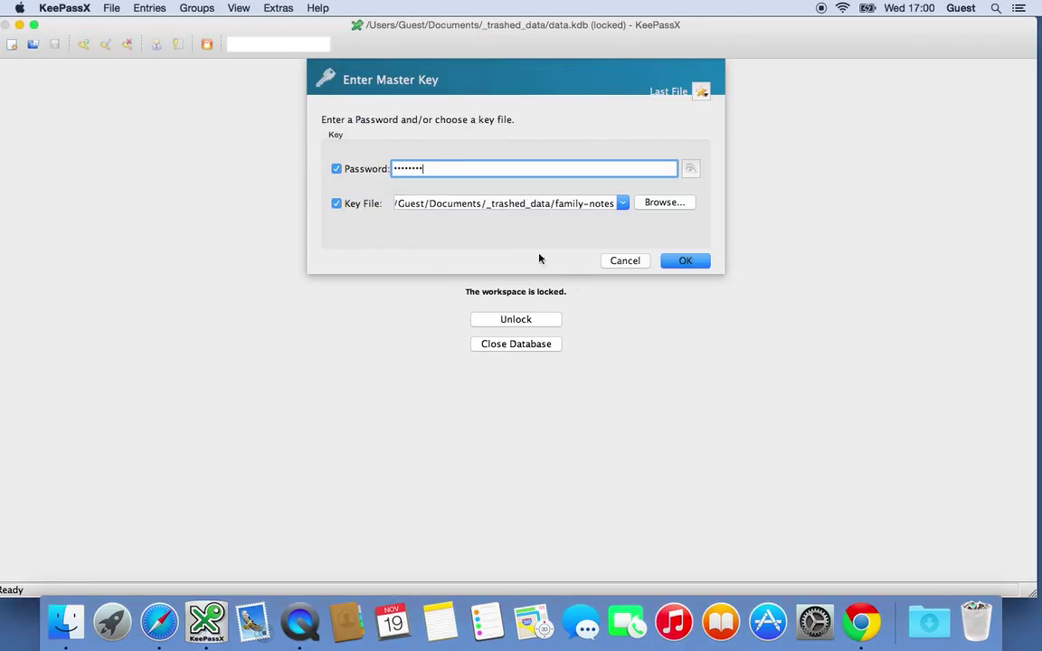
{"action": "key", "text": "BackSpace"}
{"action": "key", "text": "BackSpace"}
{"action": "key", "text": "BackSpace"}
{"action": "key", "text": "BackSpace"}
{"action": "key", "text": "BackSpace"}
{"action": "key", "text": "BackSpace"}
{"action": "key", "text": "BackSpace"}
{"action": "type", "text": "*******"}
{"action": "left_click", "coordinate": [683, 261]}
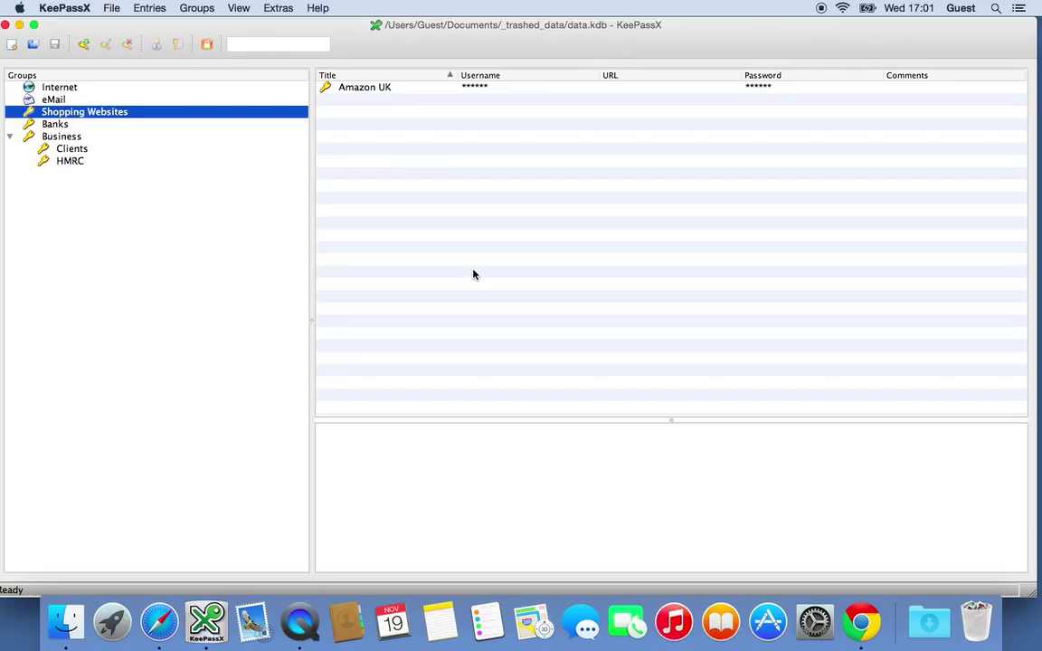
Lock the database workspace, then unlock it again with the master password
{"action": "key", "text": "super+l"}
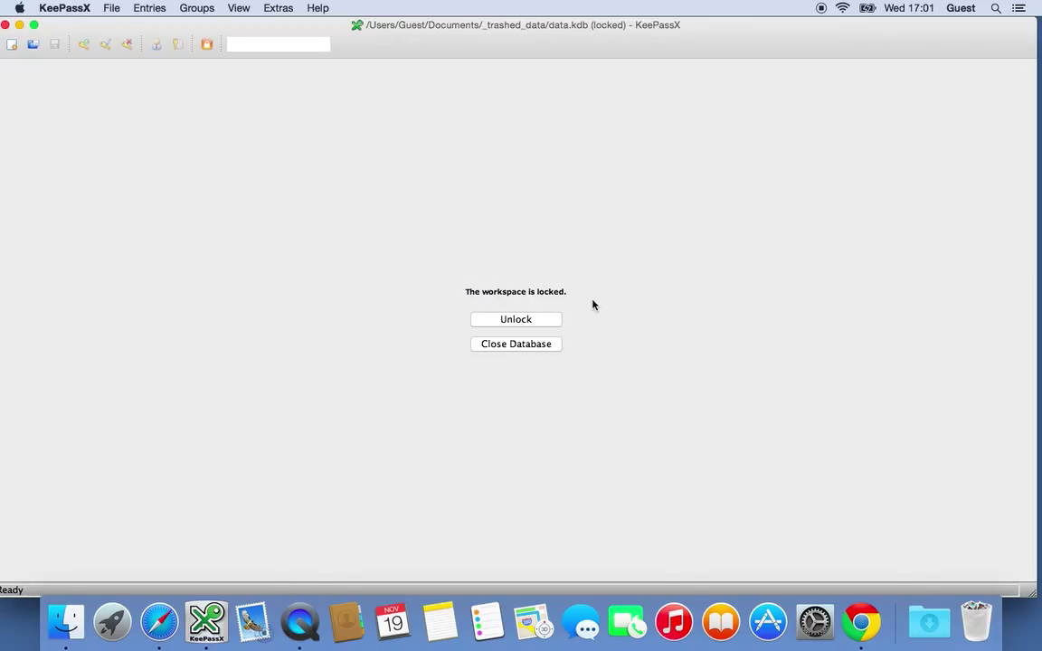
{"action": "left_click", "coordinate": [525, 323]}
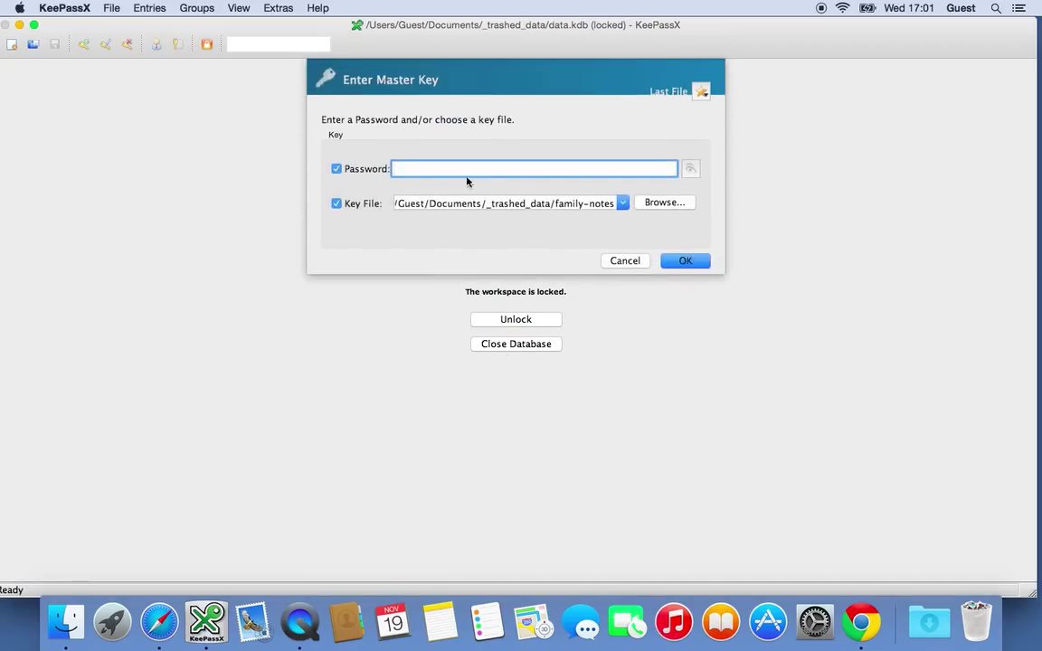
{"action": "type", "text": "•••••••"}
{"action": "key", "text": "Return"}
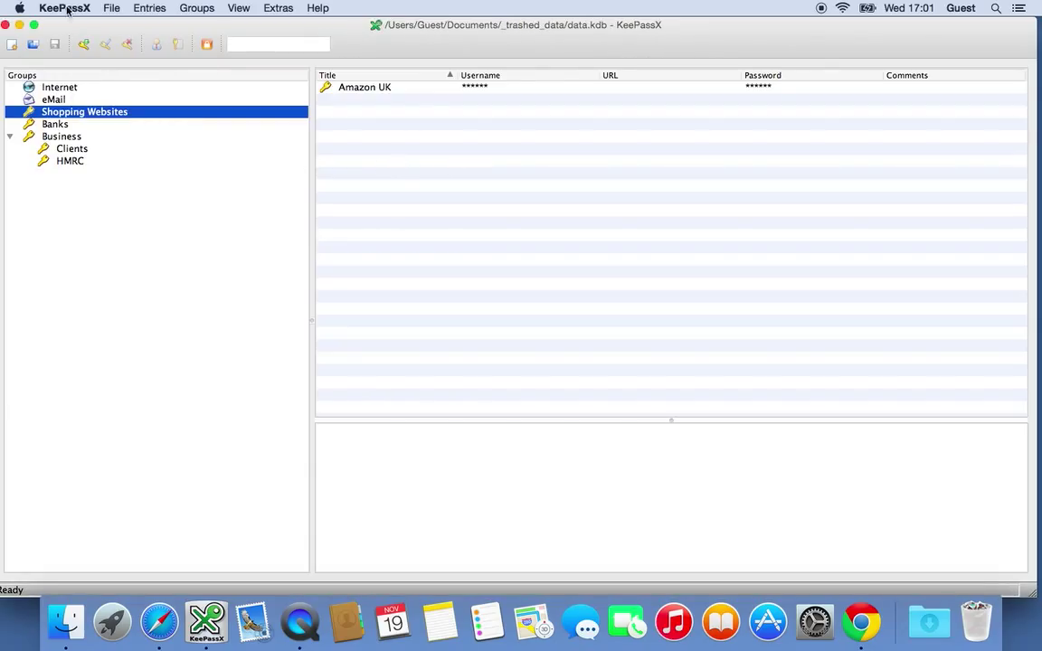
In Preferences > Security, change the inactivity lock from 10 to 60 seconds
{"action": "left_click", "coordinate": [60, 8]}
{"action": "left_click", "coordinate": [60, 47]}
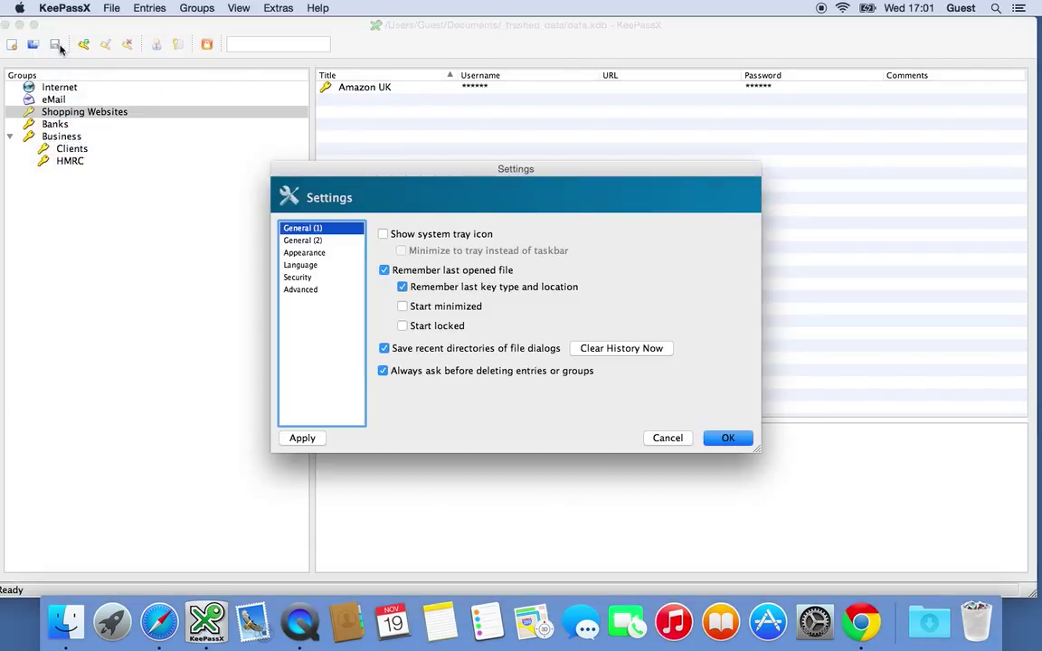
{"action": "left_click", "coordinate": [298, 276]}
{"action": "double_click", "coordinate": [566, 334]}
{"action": "type", "text": "60"}
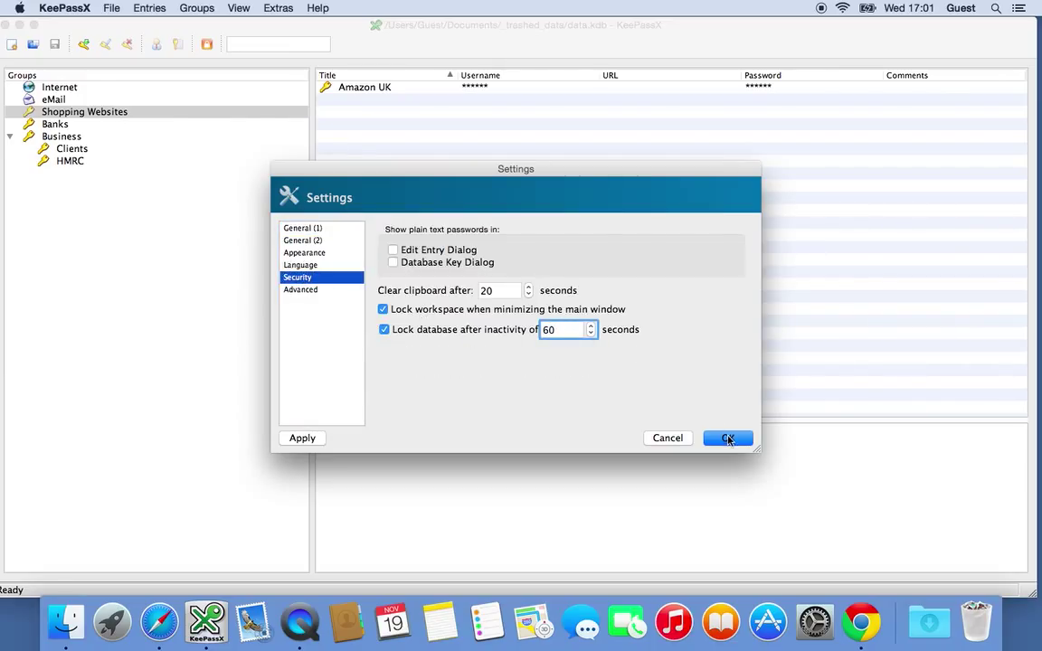
{"action": "left_click", "coordinate": [728, 437]}
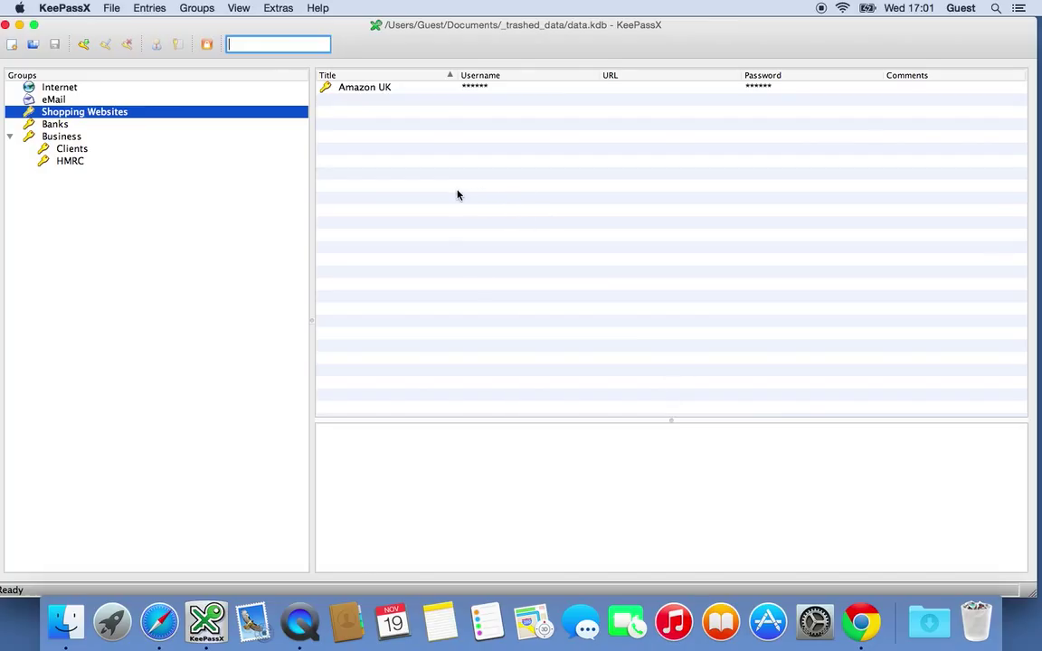
{"action": "double_click", "coordinate": [395, 89]}
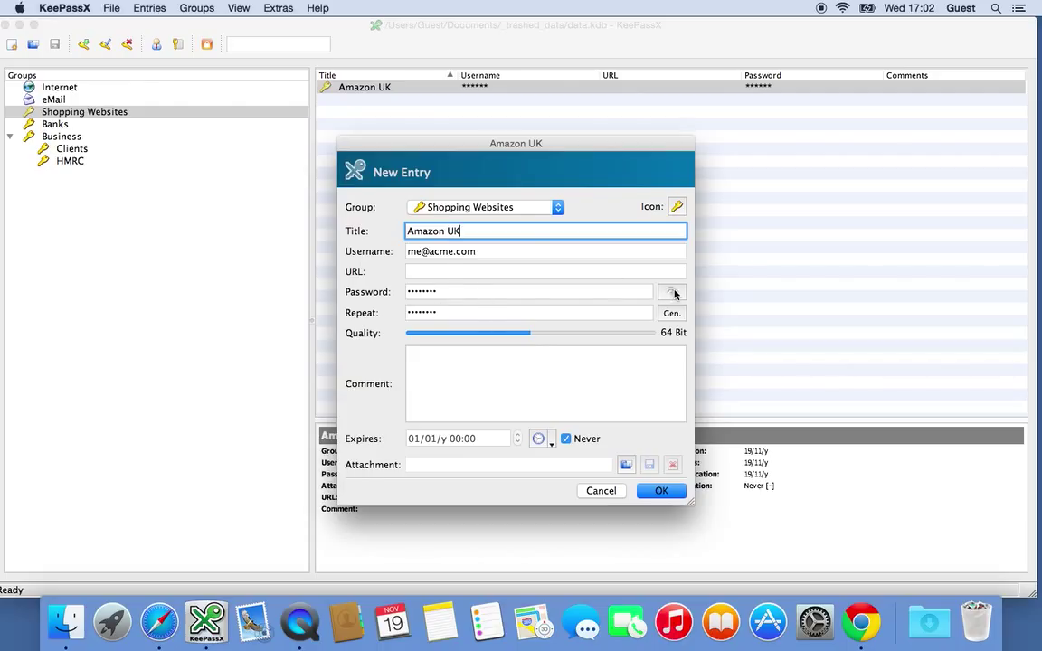
{"action": "left_click", "coordinate": [672, 293]}
{"action": "double_click", "coordinate": [481, 290]}
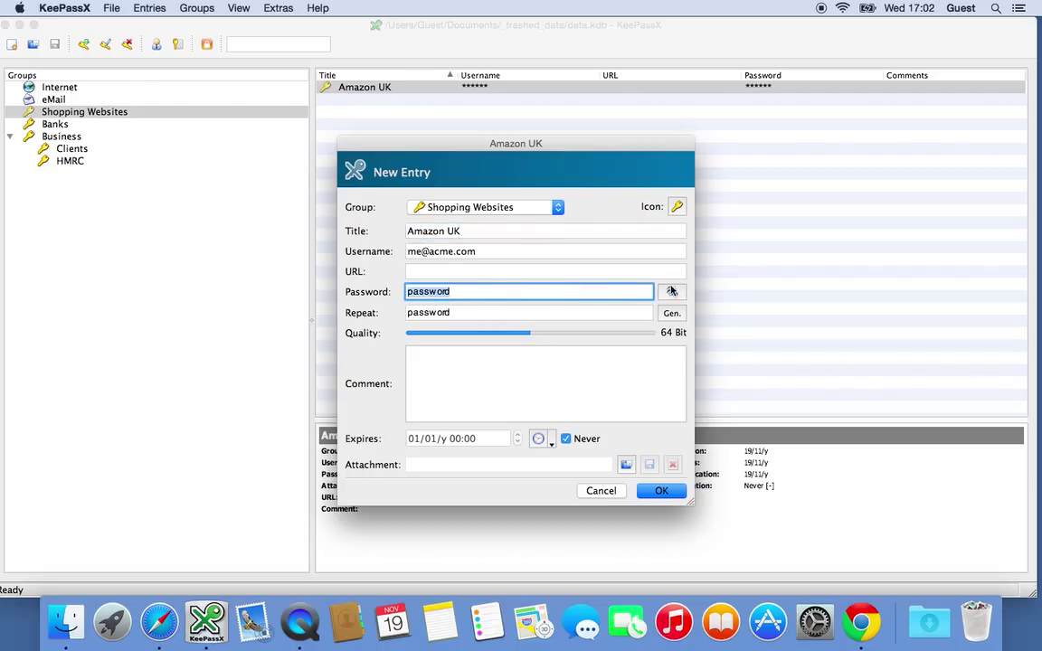
{"action": "left_click", "coordinate": [671, 292]}
{"action": "left_click", "coordinate": [661, 491]}
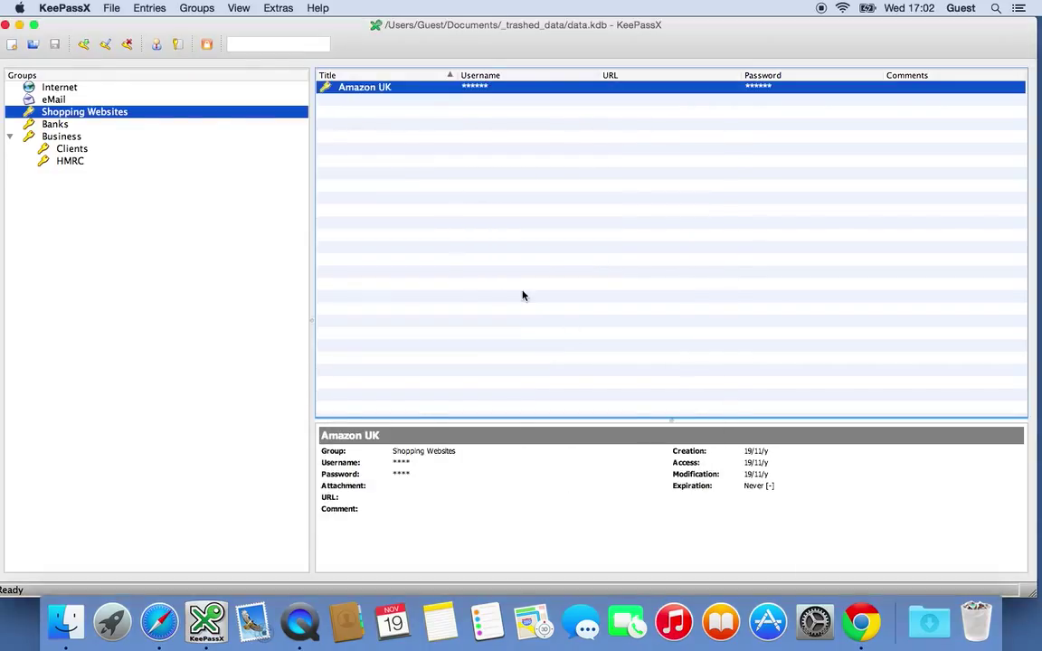